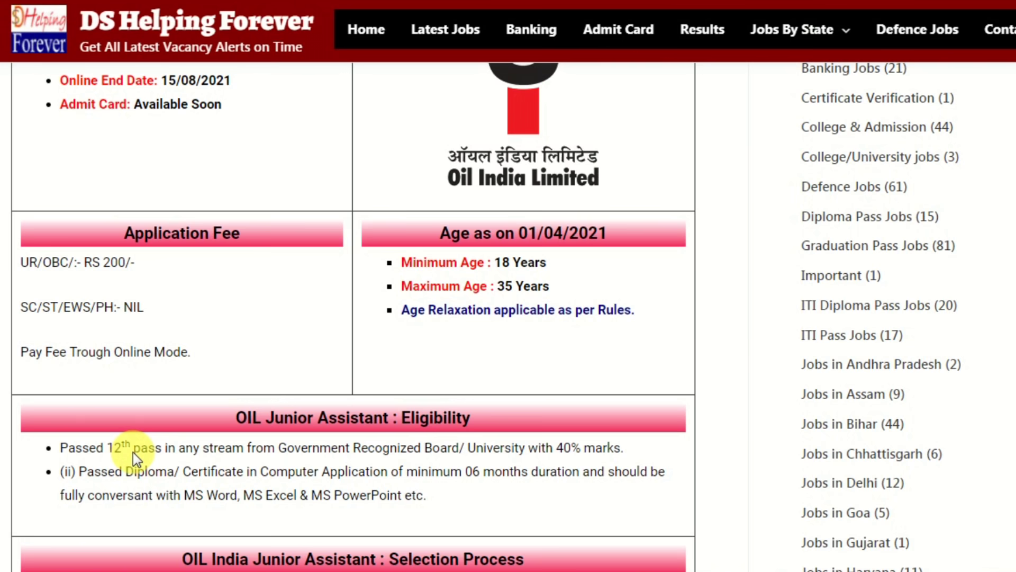
Examine the OIL Junior Assistant eligibility section, covering the 12th pass requirement and the computer diploma or certificate condition.
{"action": "scroll", "coordinate": [132, 452], "scroll_direction": "down", "scroll_amount": 1}
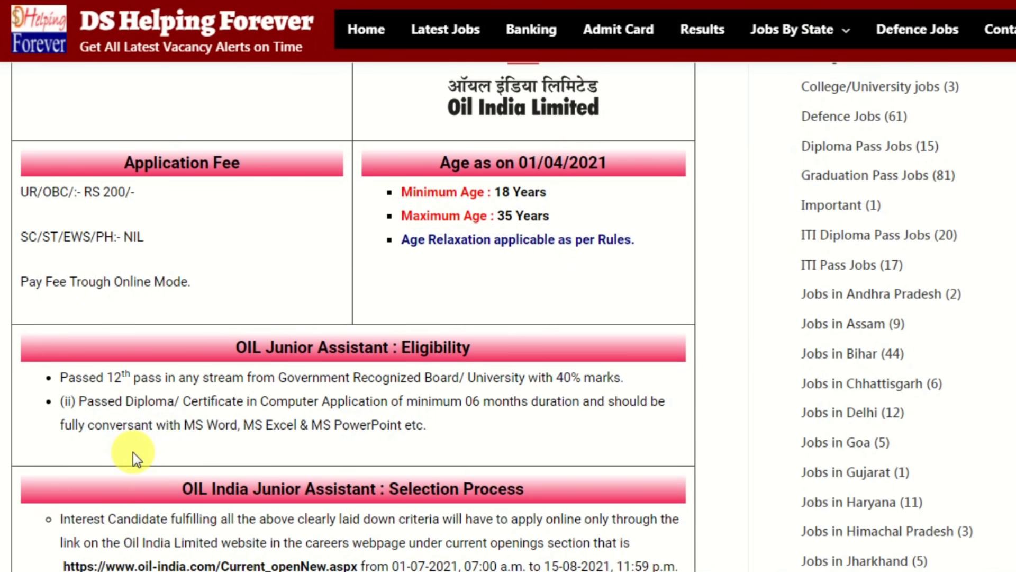
{"action": "scroll", "coordinate": [132, 452], "scroll_direction": "down", "scroll_amount": 1}
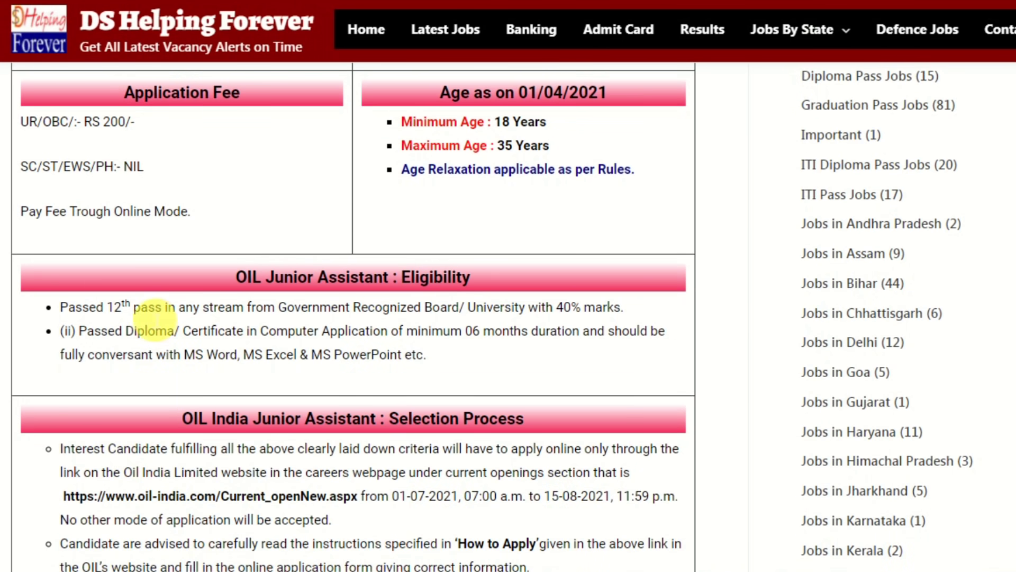
{"action": "left_click_drag", "start_coordinate": [141, 308], "coordinate": [533, 296]}
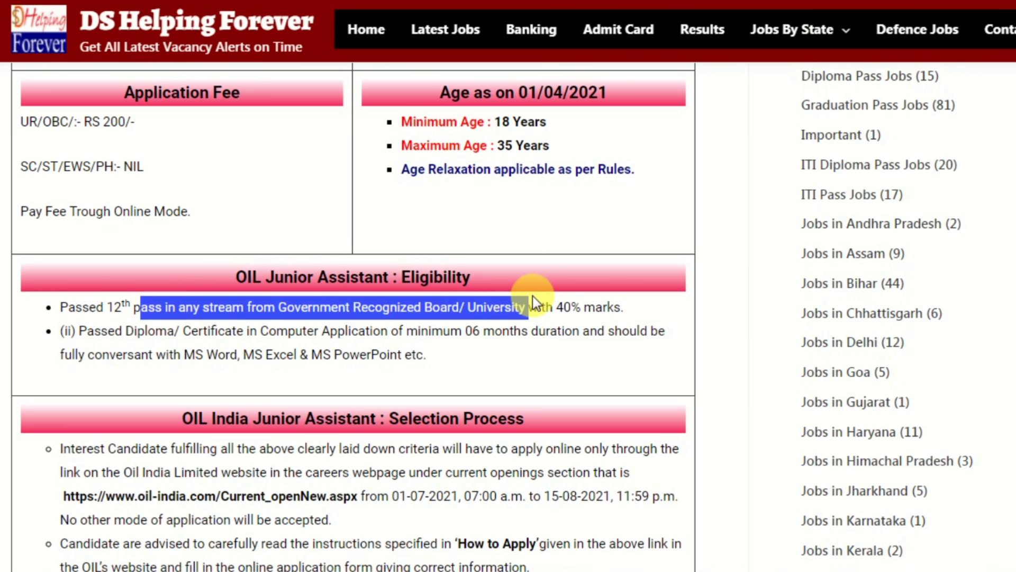
{"action": "left_click", "coordinate": [533, 295]}
{"action": "scroll", "coordinate": [533, 295], "scroll_direction": "down", "scroll_amount": 2}
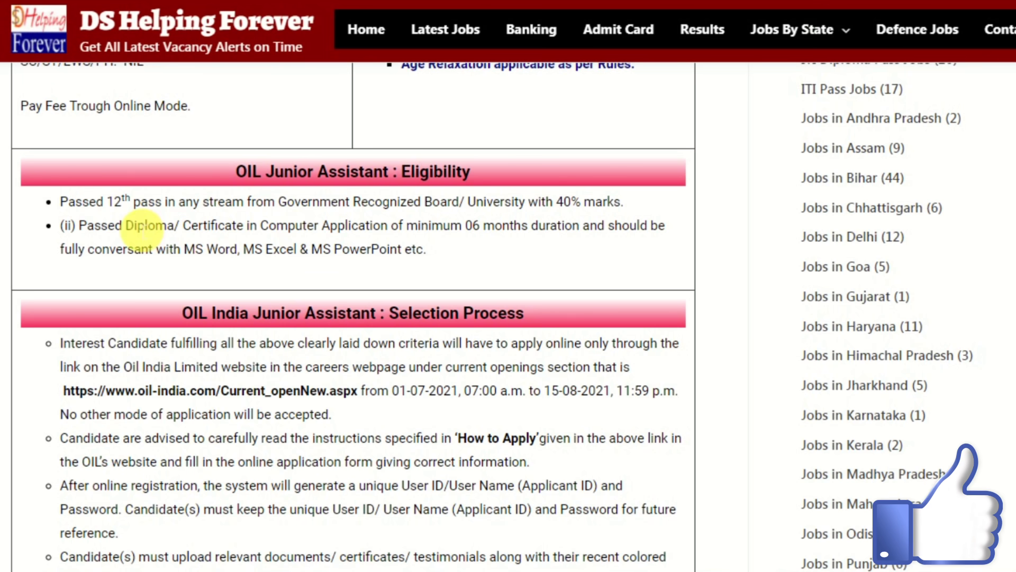
{"action": "left_click_drag", "start_coordinate": [134, 226], "coordinate": [366, 263]}
{"action": "left_click", "coordinate": [288, 241]}
{"action": "left_click", "coordinate": [311, 256]}
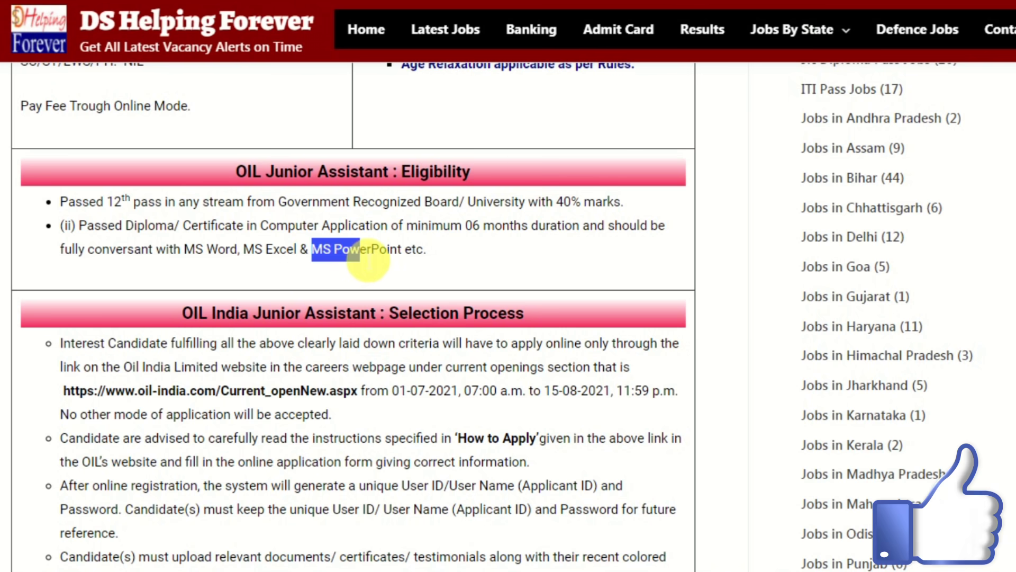
{"action": "left_click", "coordinate": [367, 261]}
Open the Full Notification PDF from the important links for applying and enlarge it to 175%.
{"action": "scroll", "coordinate": [365, 261], "scroll_direction": "down", "scroll_amount": 1}
{"action": "scroll", "coordinate": [364, 257], "scroll_direction": "down", "scroll_amount": 12}
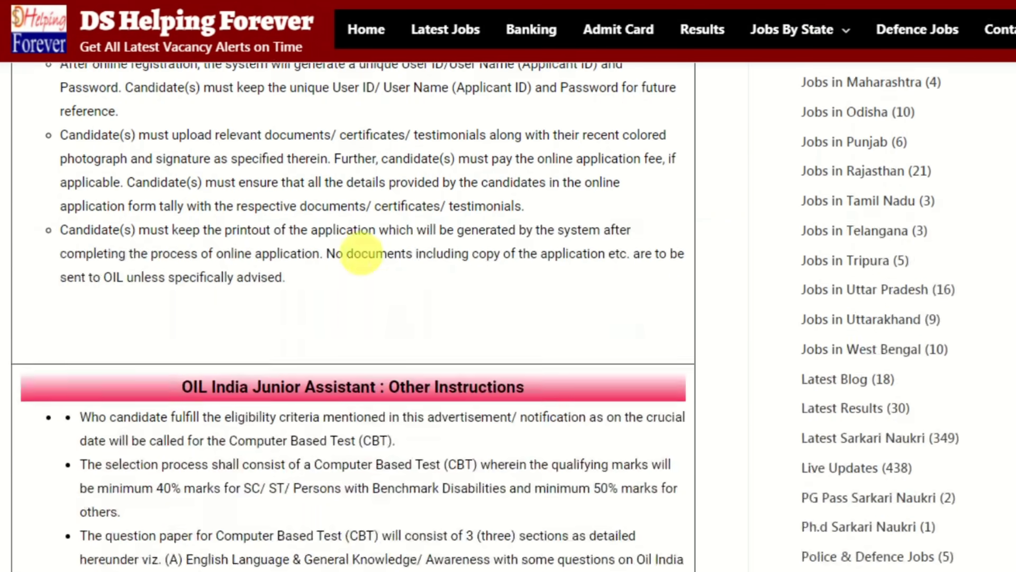
{"action": "scroll", "coordinate": [366, 255], "scroll_direction": "down", "scroll_amount": 11}
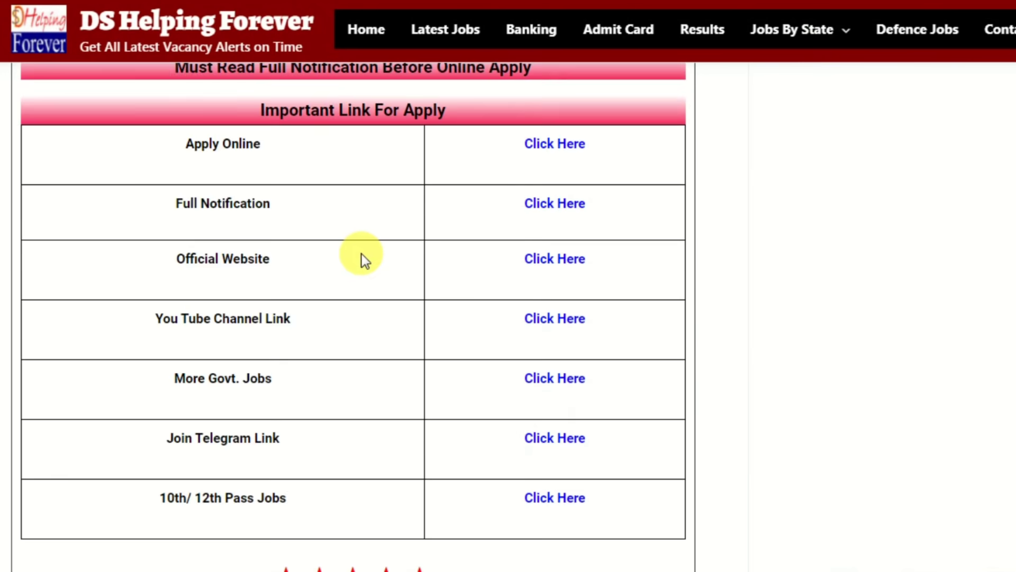
{"action": "left_click", "coordinate": [561, 205]}
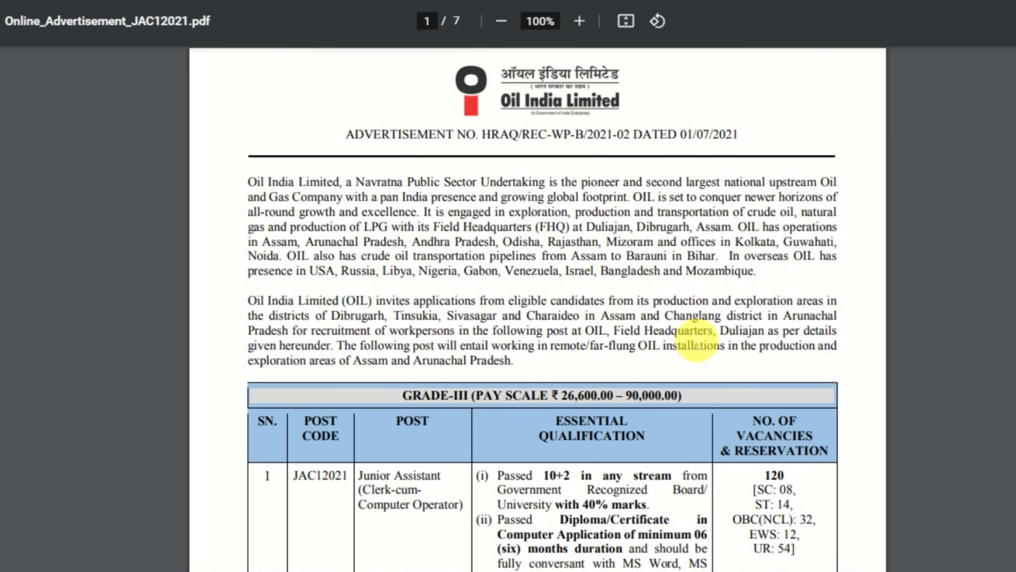
{"action": "scroll", "coordinate": [696, 341], "scroll_direction": "up", "scroll_amount": 4, "text": "ctrl"}
{"action": "scroll", "coordinate": [487, 221], "scroll_direction": "down", "scroll_amount": 2, "text": "ctrl"}
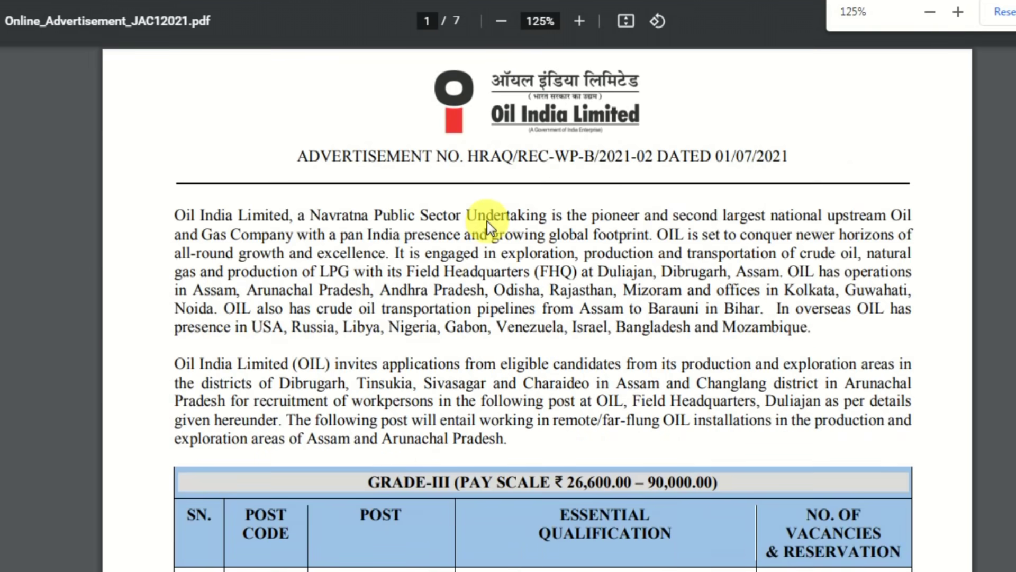
{"action": "scroll", "coordinate": [487, 221], "scroll_direction": "up", "scroll_amount": 1, "text": "ctrl"}
{"action": "scroll", "coordinate": [487, 221], "scroll_direction": "up", "scroll_amount": 1}
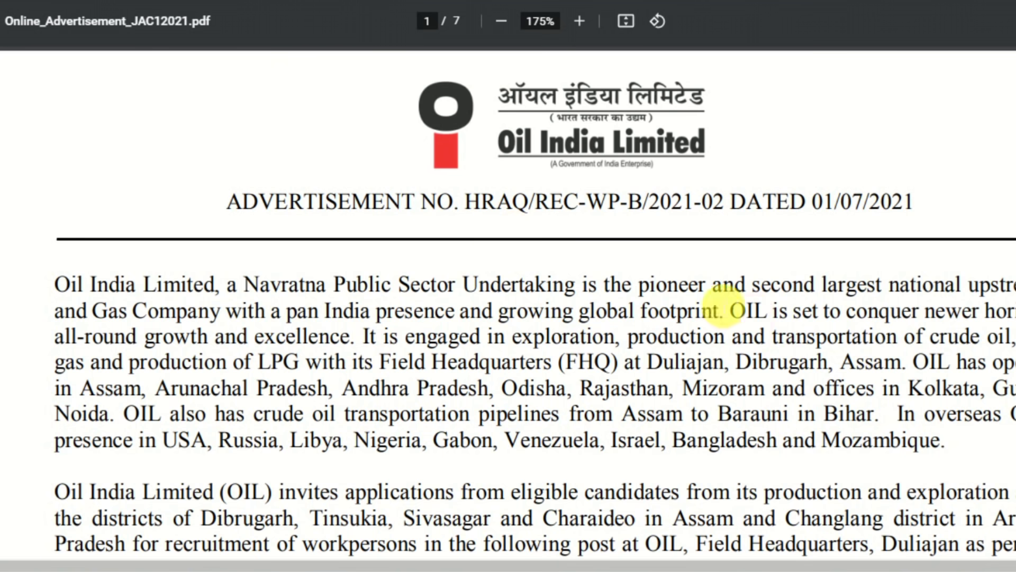
Read through the notification for qualification, age limits, selection process and compulsory documents up to page 4.
{"action": "scroll", "coordinate": [753, 312], "scroll_direction": "down", "scroll_amount": 10}
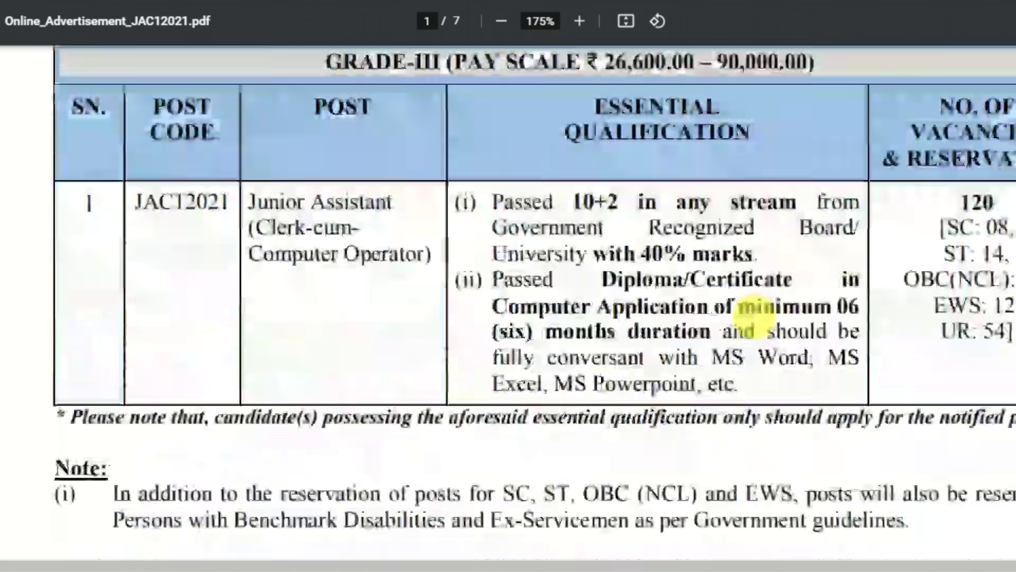
{"action": "scroll", "coordinate": [752, 235], "scroll_direction": "up", "scroll_amount": 2}
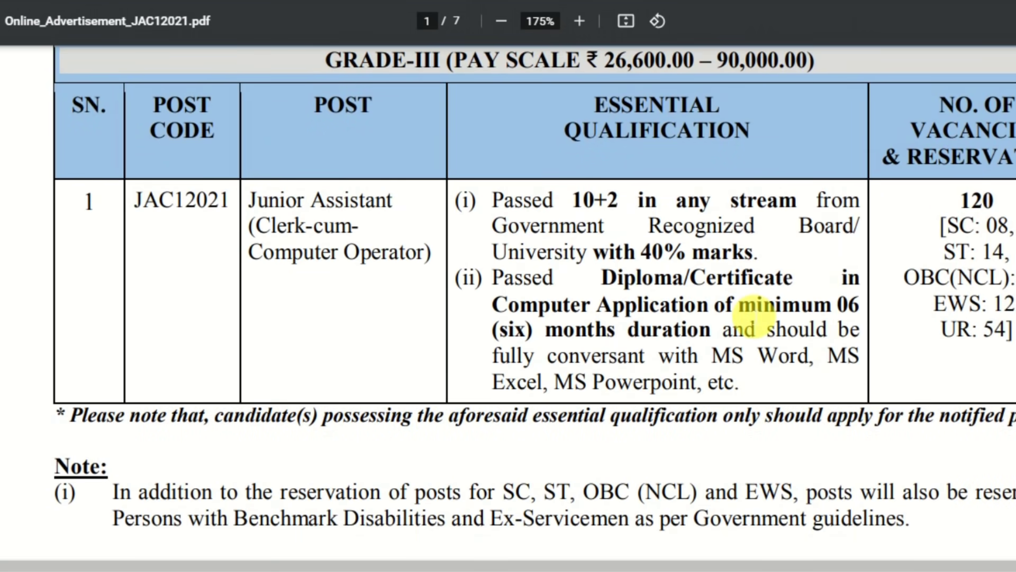
{"action": "scroll", "coordinate": [752, 235], "scroll_direction": "down", "scroll_amount": 6}
{"action": "scroll", "coordinate": [754, 316], "scroll_direction": "down", "scroll_amount": 15}
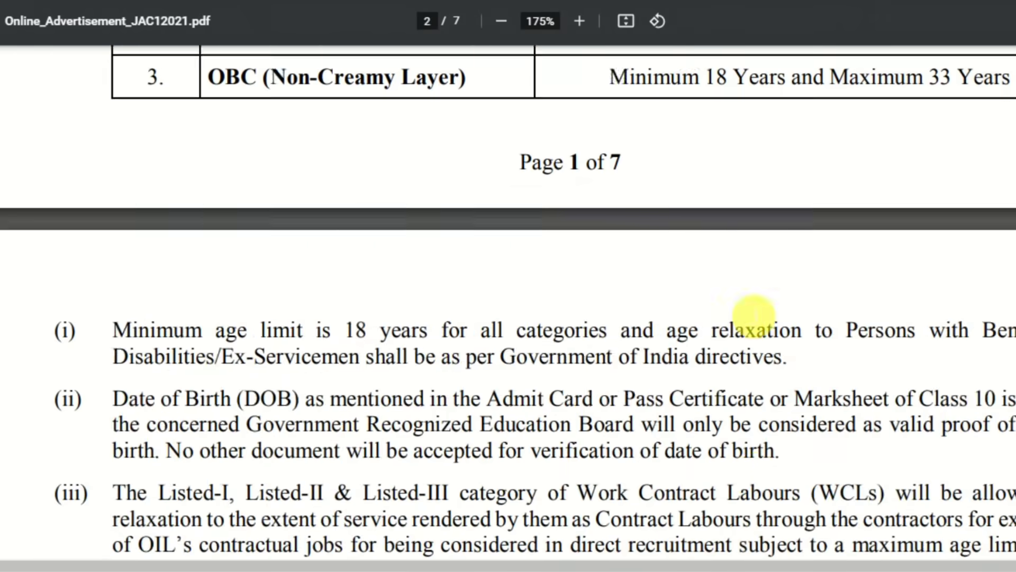
{"action": "scroll", "coordinate": [754, 317], "scroll_direction": "down", "scroll_amount": 12}
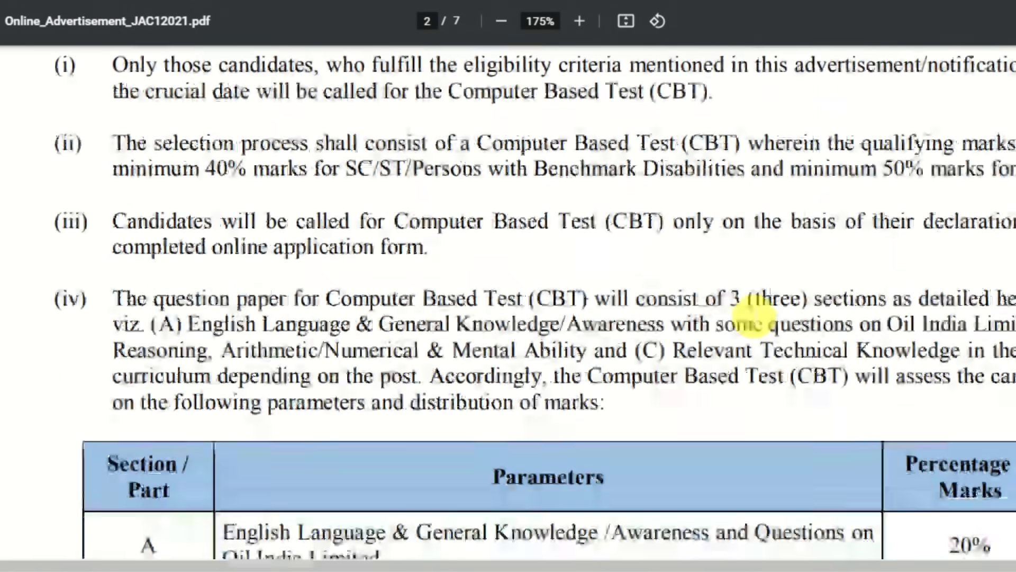
{"action": "scroll", "coordinate": [754, 316], "scroll_direction": "down", "scroll_amount": 15}
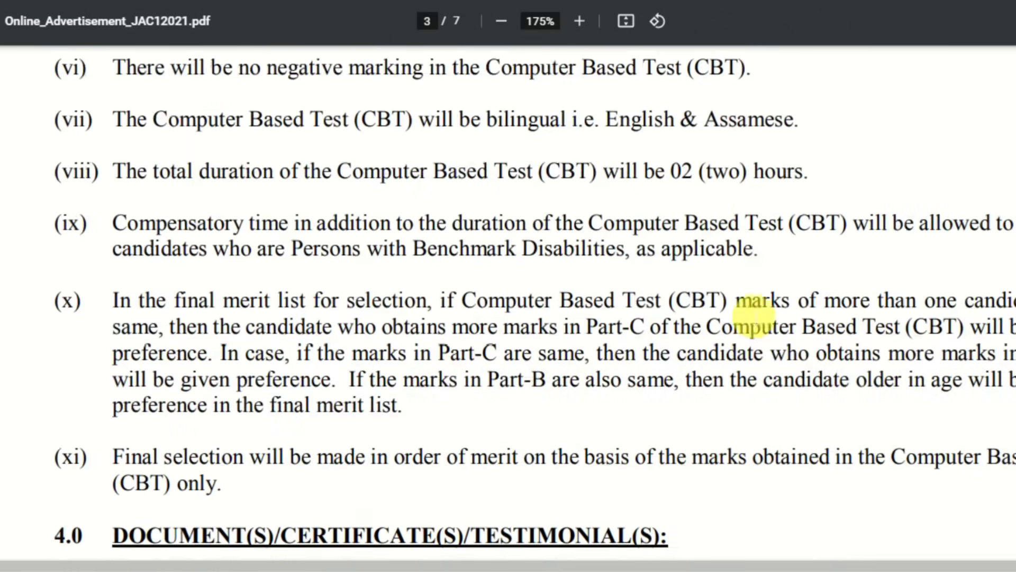
{"action": "scroll", "coordinate": [755, 317], "scroll_direction": "down", "scroll_amount": 8}
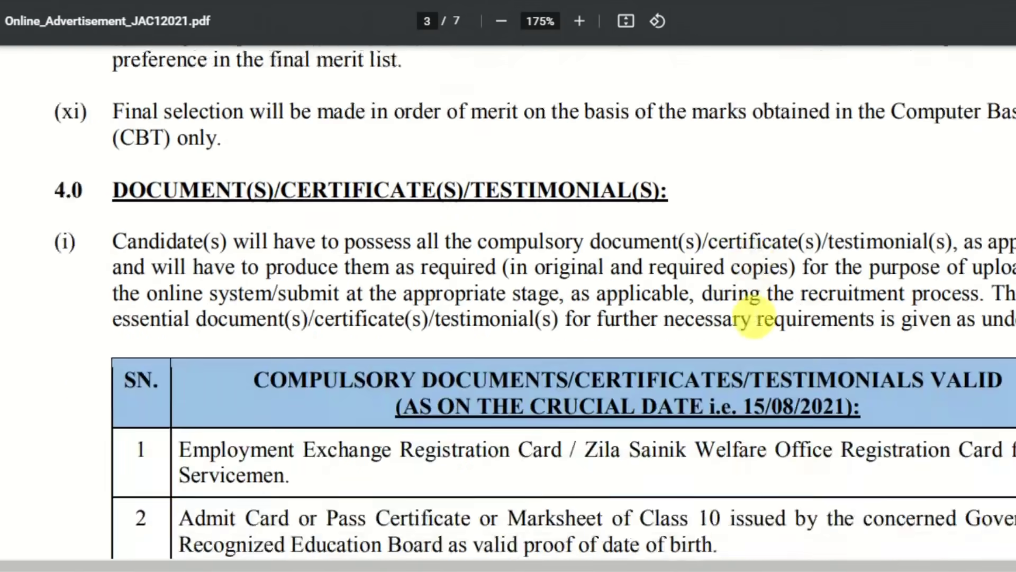
{"action": "scroll", "coordinate": [754, 317], "scroll_direction": "down", "scroll_amount": 15}
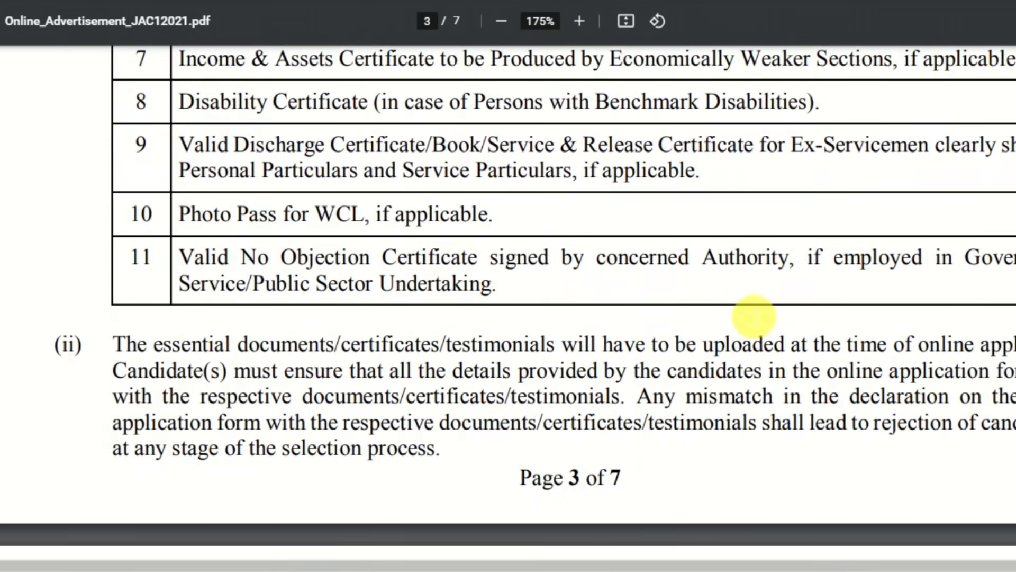
{"action": "scroll", "coordinate": [754, 317], "scroll_direction": "down", "scroll_amount": 5}
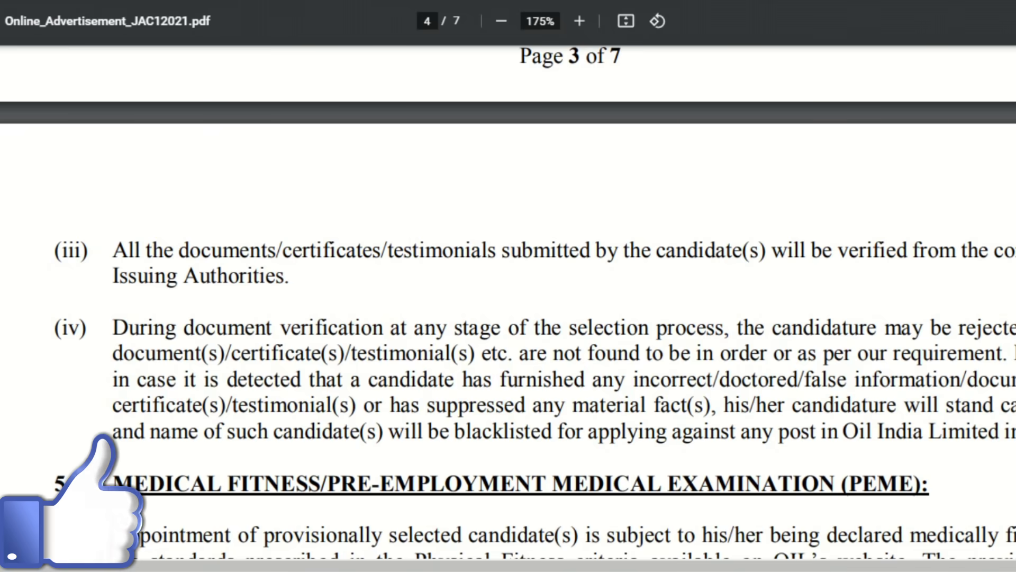
Close the notification PDF, open the Apply Online page and look over its New Registration form.
{"action": "key", "text": "ctrl+w"}
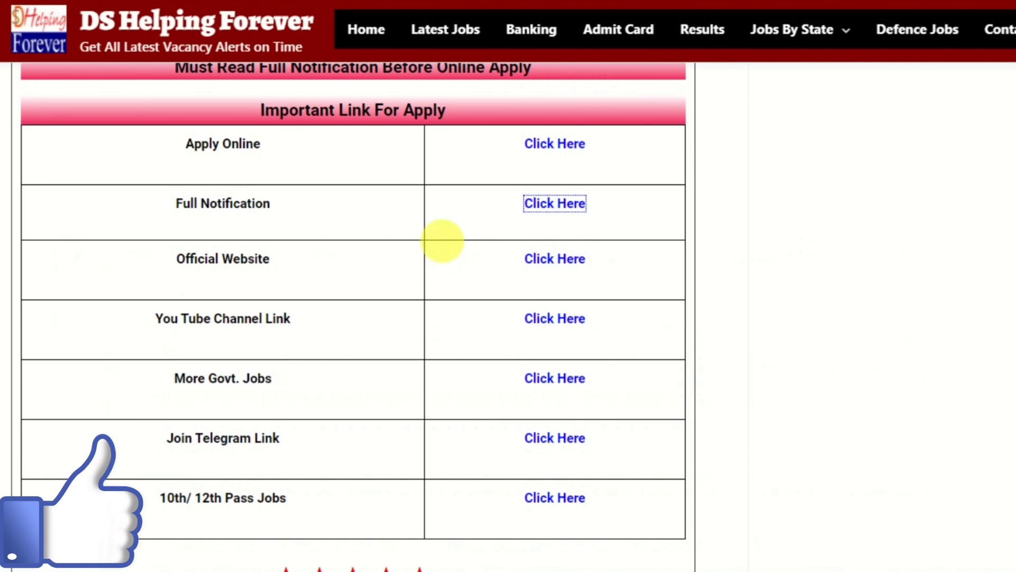
{"action": "left_click", "coordinate": [561, 146]}
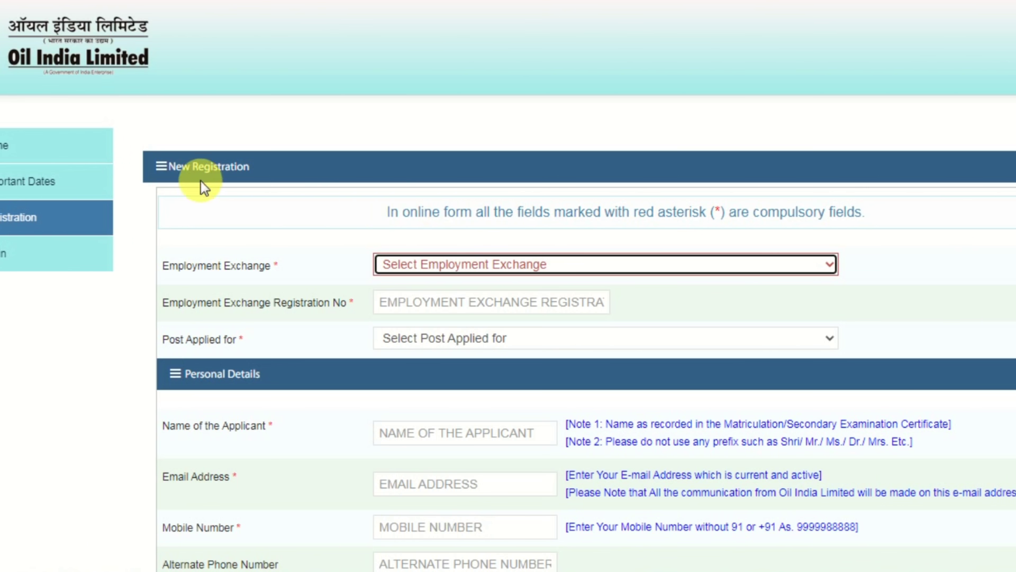
{"action": "scroll", "coordinate": [583, 333], "scroll_direction": "down", "scroll_amount": 15}
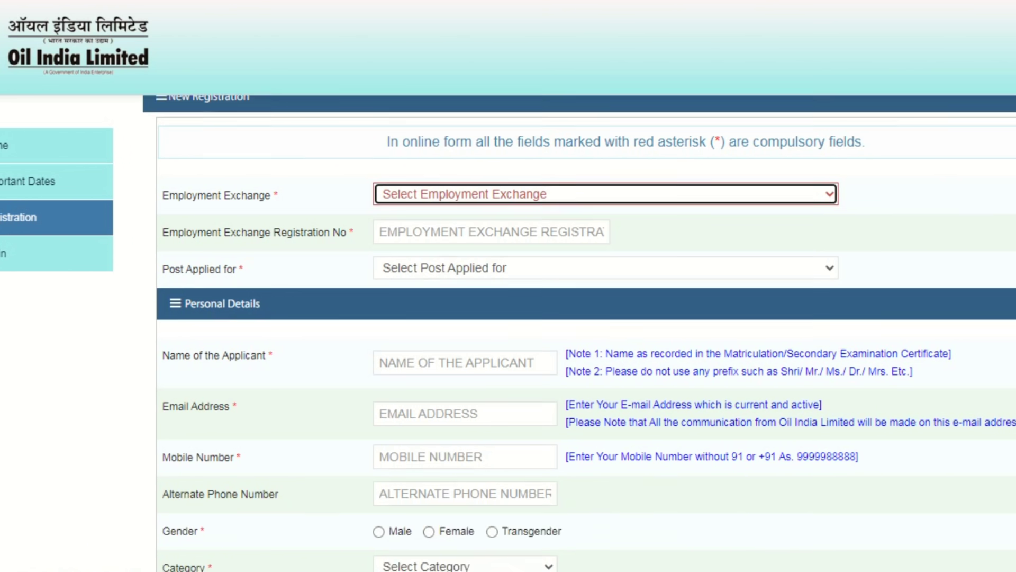
{"action": "scroll", "coordinate": [583, 334], "scroll_direction": "up", "scroll_amount": 1}
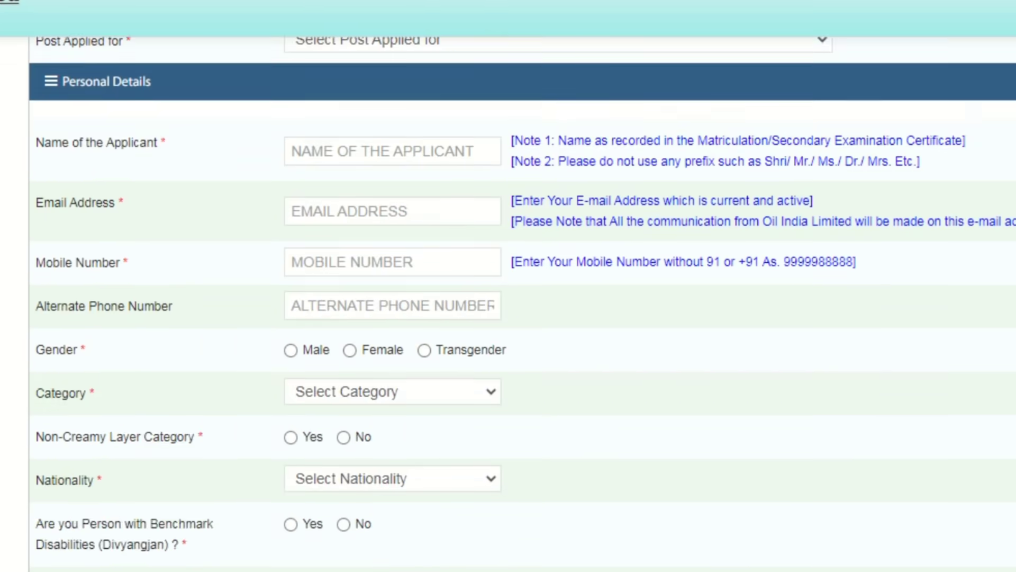
{"action": "scroll", "coordinate": [523, 304], "scroll_direction": "up", "scroll_amount": 3}
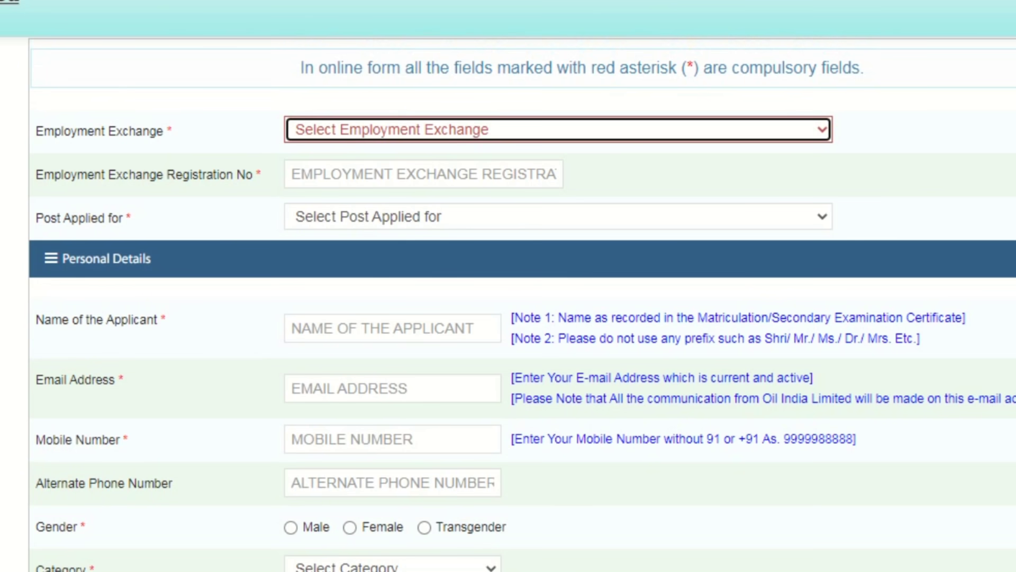
Look through the Employment Exchange options and select DIBRUGARH.
{"action": "left_click_drag", "start_coordinate": [55, 129], "coordinate": [126, 130]}
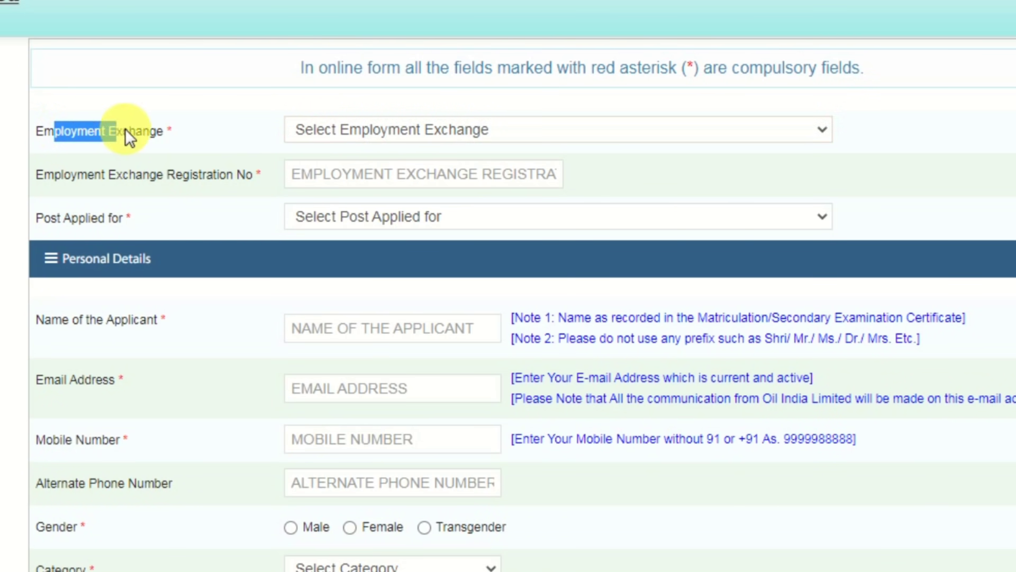
{"action": "left_click", "coordinate": [164, 133]}
{"action": "left_click", "coordinate": [375, 134]}
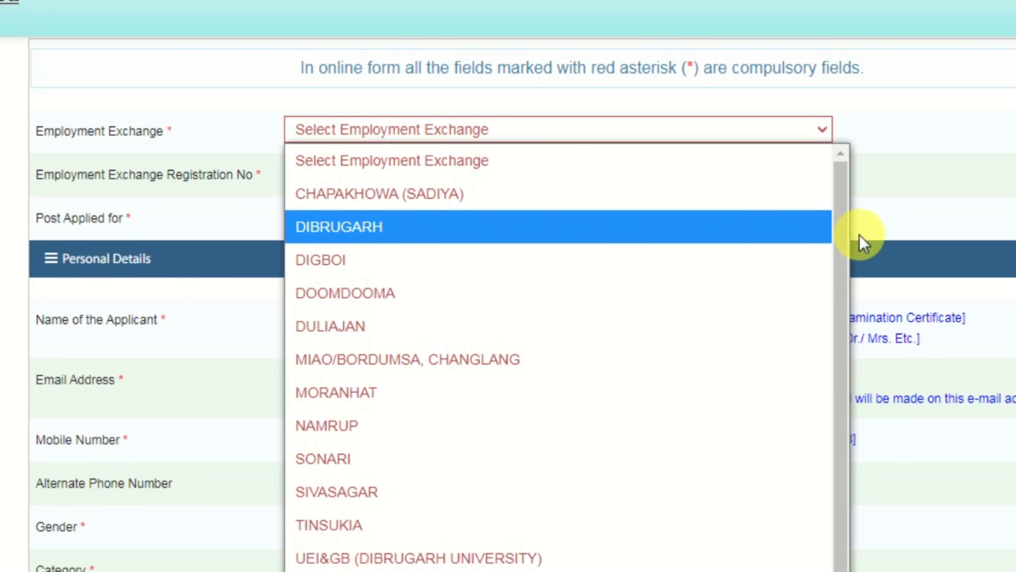
{"action": "left_click_drag", "start_coordinate": [838, 220], "coordinate": [827, 442]}
{"action": "left_click_drag", "start_coordinate": [847, 351], "coordinate": [843, 189]}
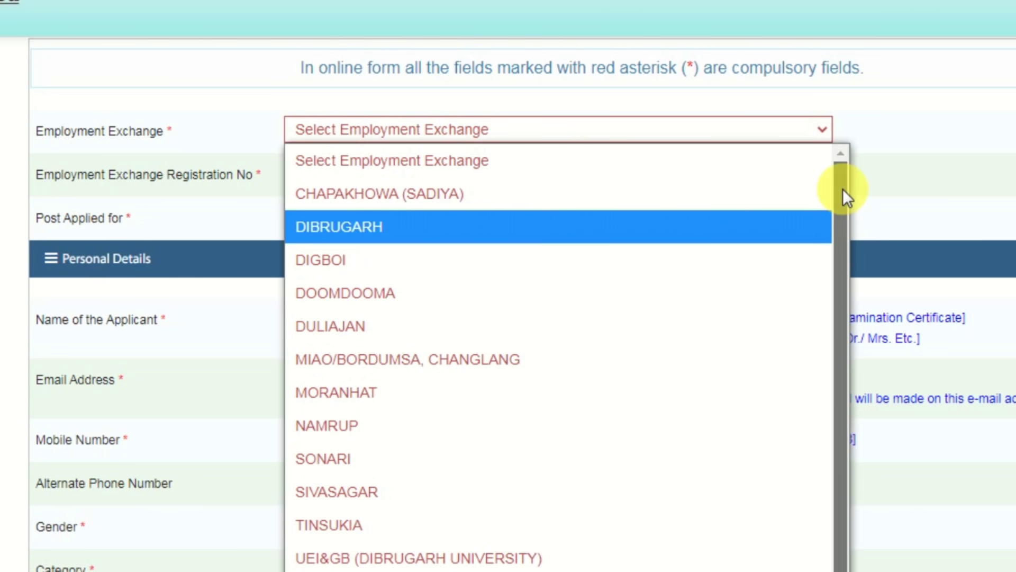
{"action": "left_click", "coordinate": [346, 228]}
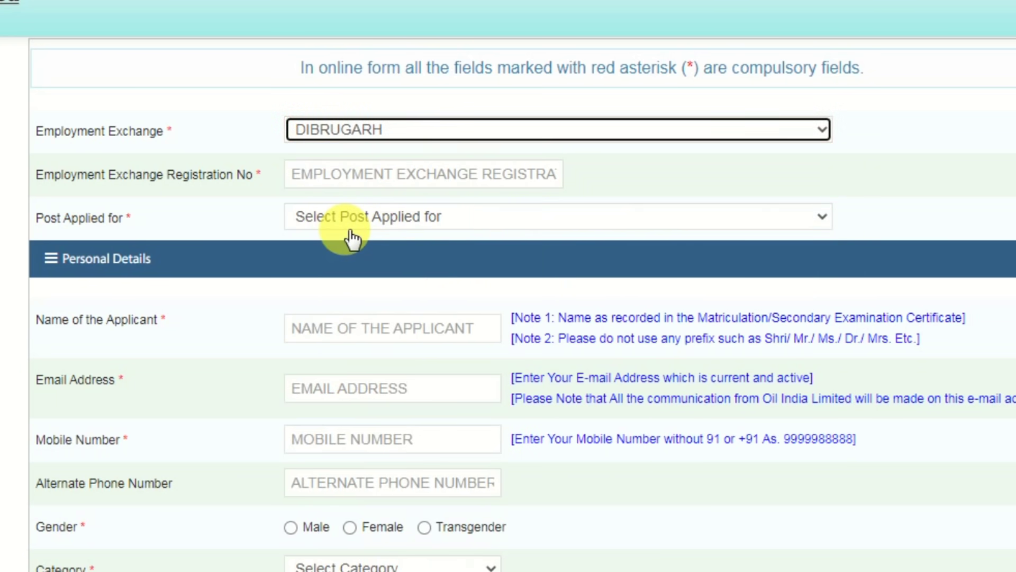
Examine the Employment Exchange Registration No field and place the cursor in it.
{"action": "left_click_drag", "start_coordinate": [123, 176], "coordinate": [155, 177]}
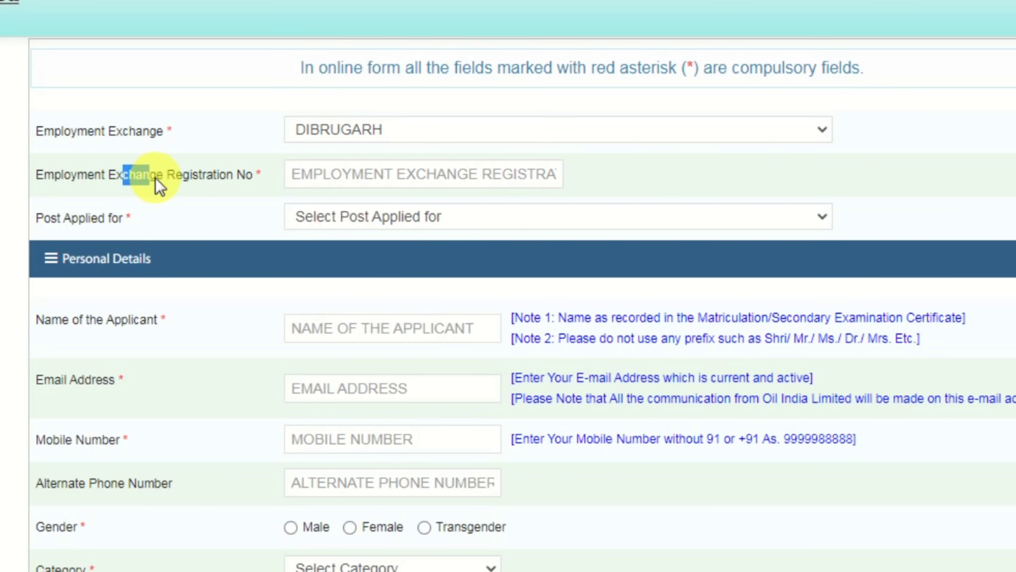
{"action": "left_click_drag", "start_coordinate": [240, 176], "coordinate": [246, 177]}
{"action": "left_click", "coordinate": [246, 176]}
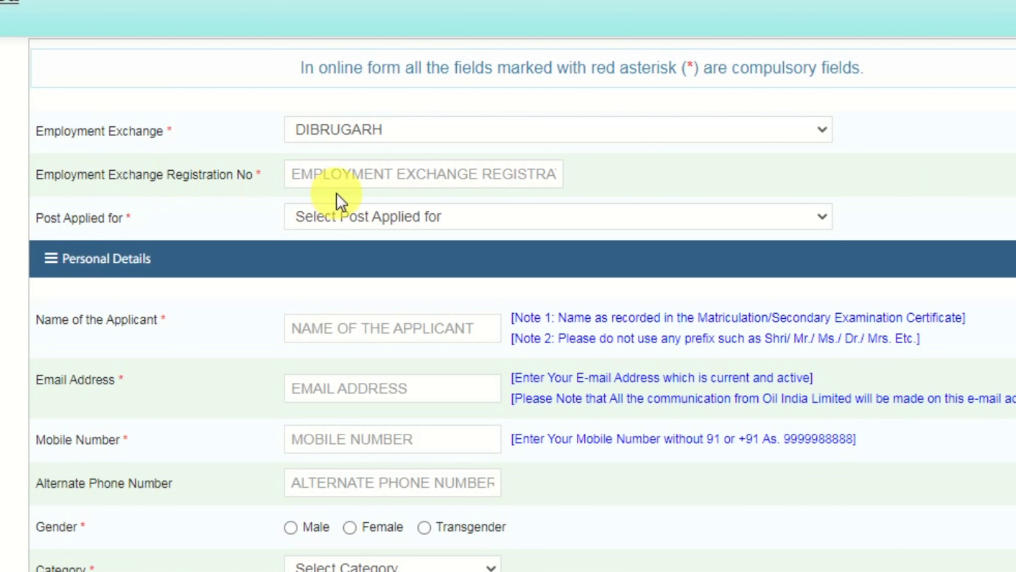
{"action": "left_click", "coordinate": [327, 175]}
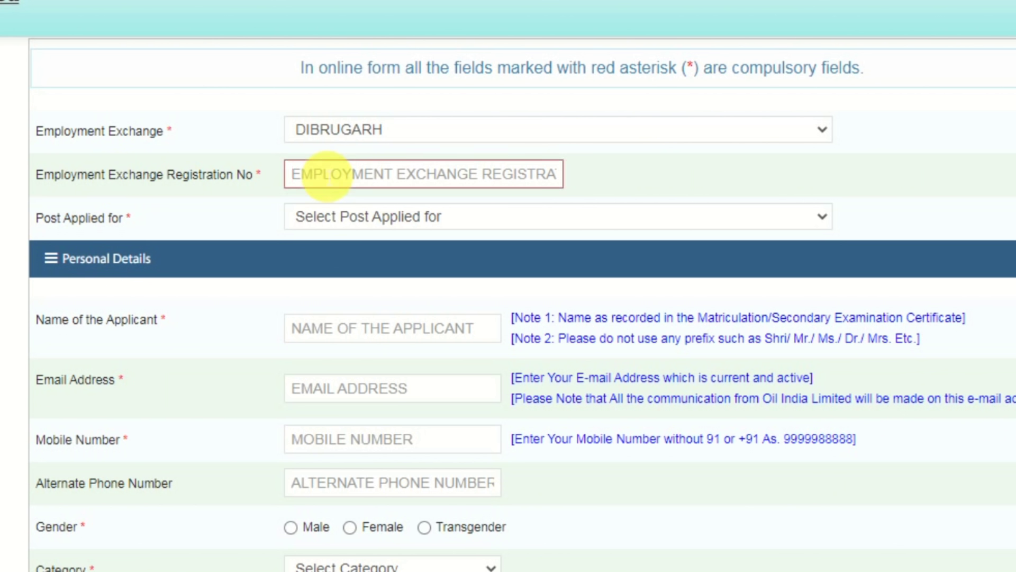
Try SIVASAGAR as the Employment Exchange and set it to TINSUKIA.
{"action": "left_click", "coordinate": [376, 132]}
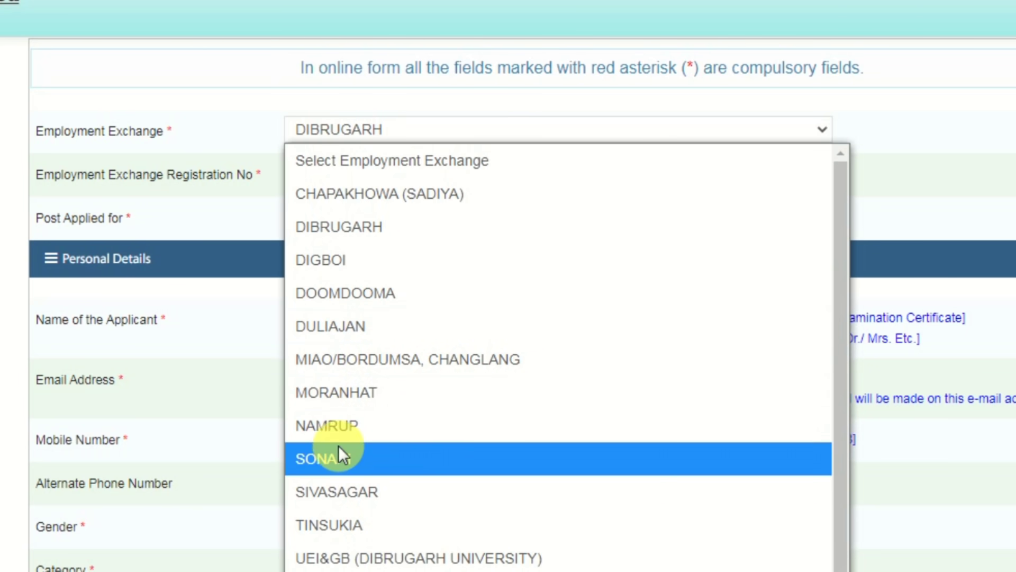
{"action": "left_click", "coordinate": [334, 492]}
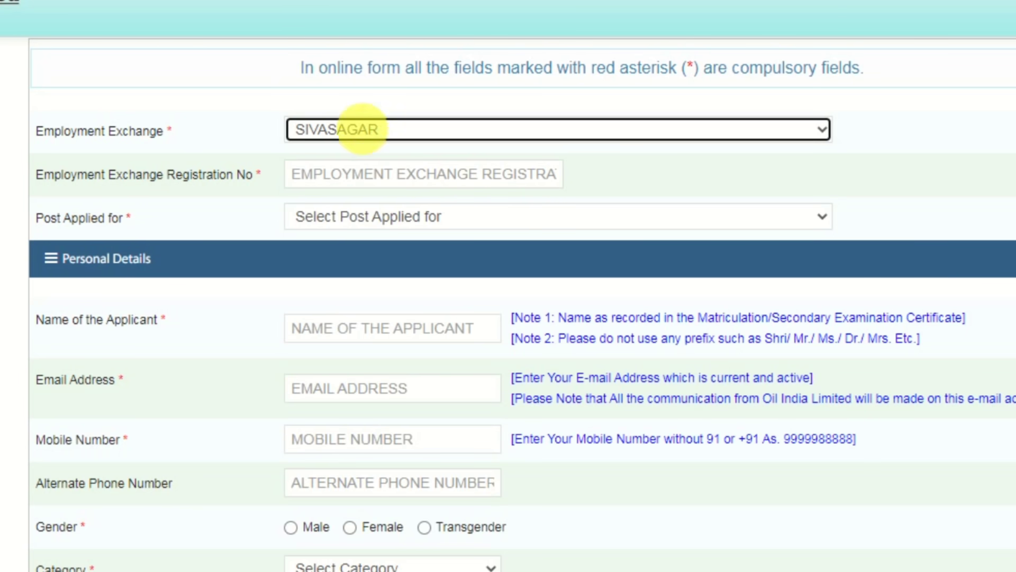
{"action": "left_click", "coordinate": [365, 127]}
{"action": "left_click", "coordinate": [325, 534]}
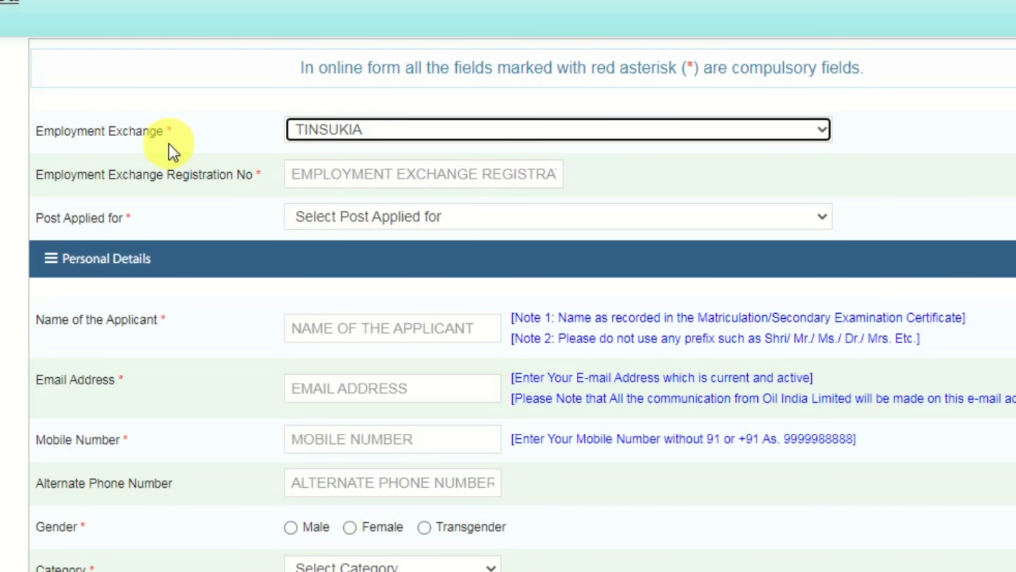
Check the Employment Exchange Registration No field and set Post Applied for to Junior Assistant (Clerk-cum-Computer Operator) (Post Code: JAC12021).
{"action": "left_click", "coordinate": [330, 188]}
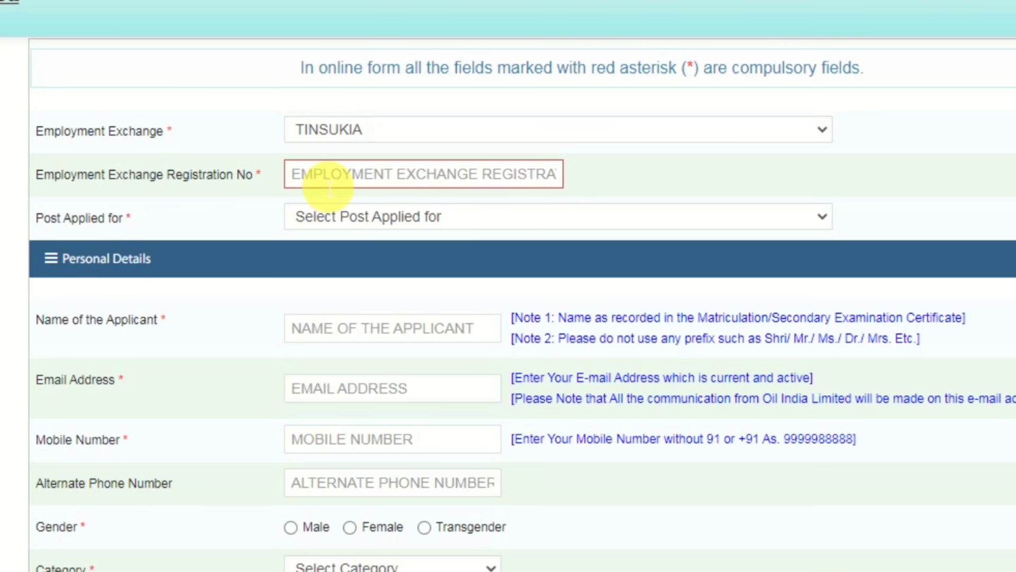
{"action": "left_click", "coordinate": [380, 225]}
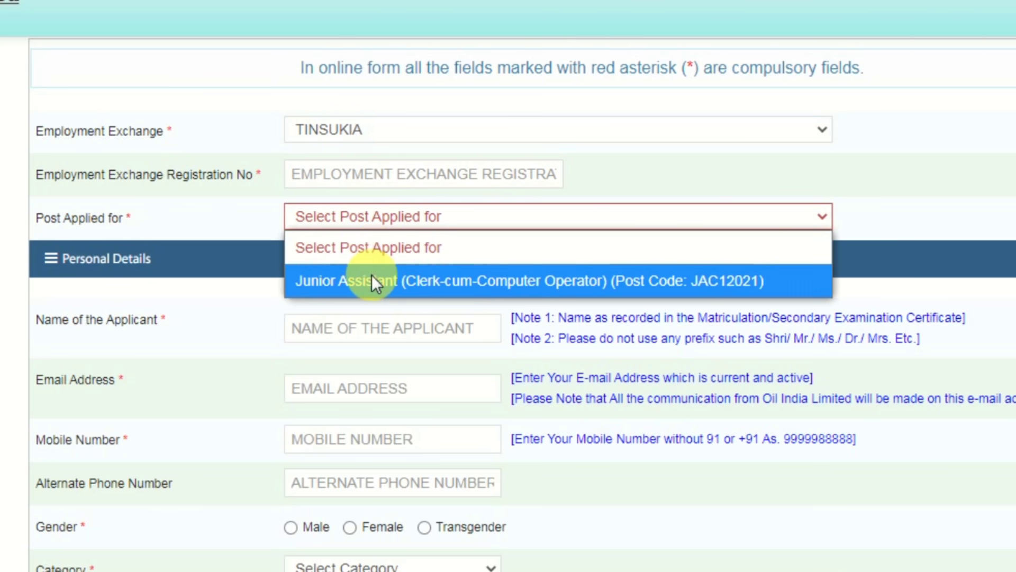
{"action": "left_click", "coordinate": [374, 281]}
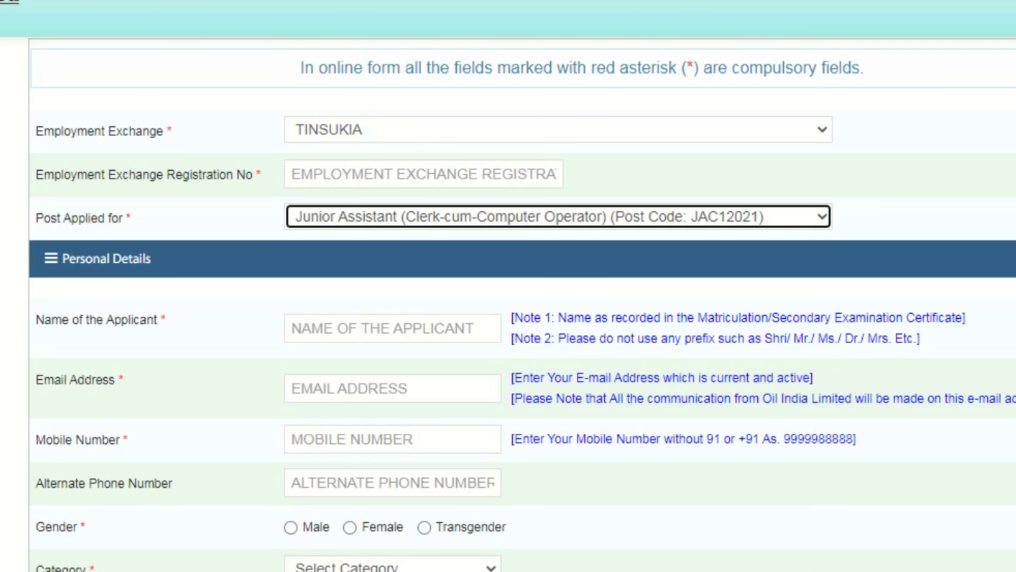
Set the gender to Male, try General and Other Backward Classes as the category, and settle on Scheduled Tribes.
{"action": "scroll", "coordinate": [794, 421], "scroll_direction": "down", "scroll_amount": 4}
{"action": "scroll", "coordinate": [323, 286], "scroll_direction": "down", "scroll_amount": 2}
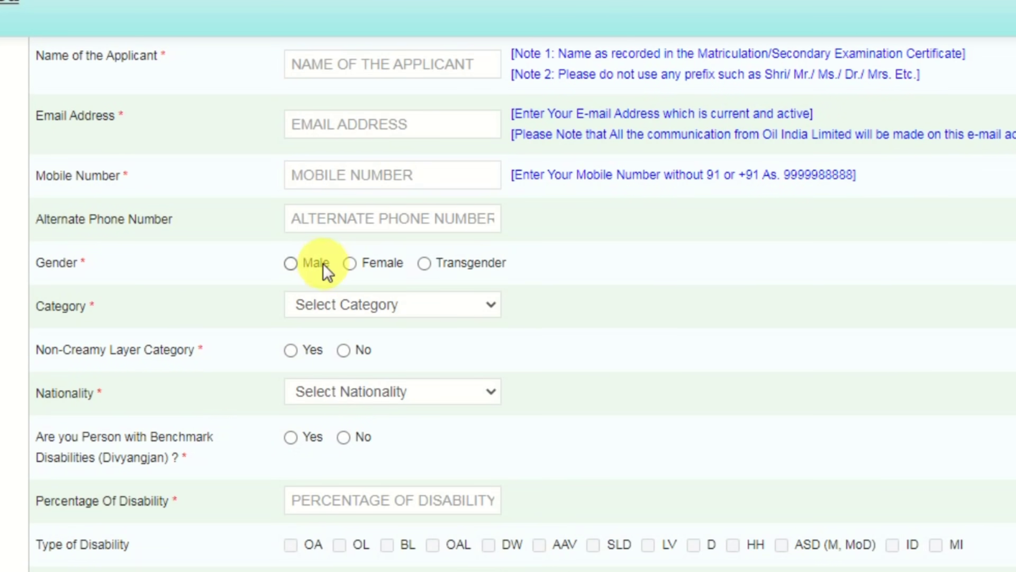
{"action": "left_click", "coordinate": [291, 263]}
{"action": "left_click", "coordinate": [317, 304]}
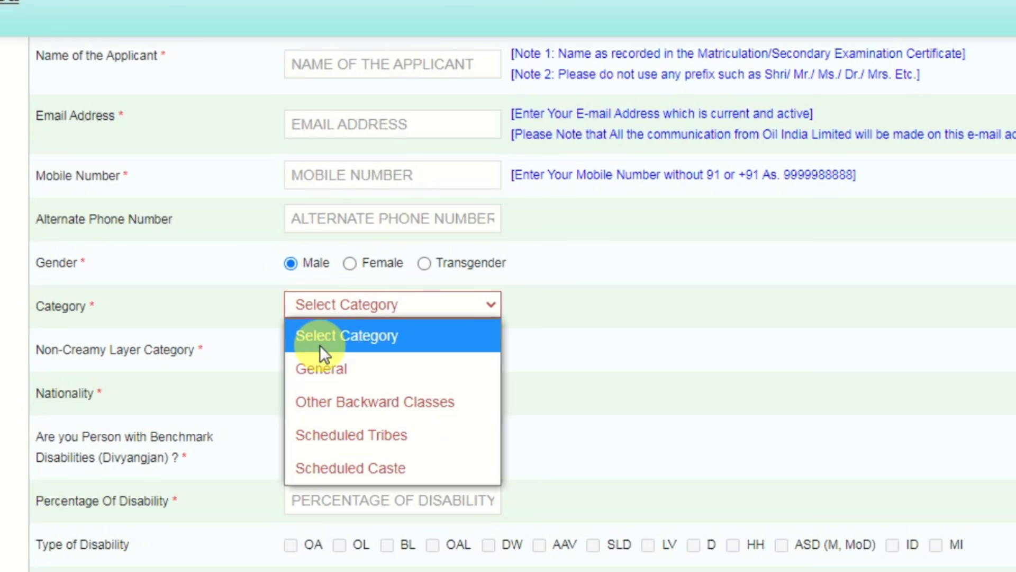
{"action": "left_click", "coordinate": [325, 373]}
{"action": "left_click", "coordinate": [321, 310]}
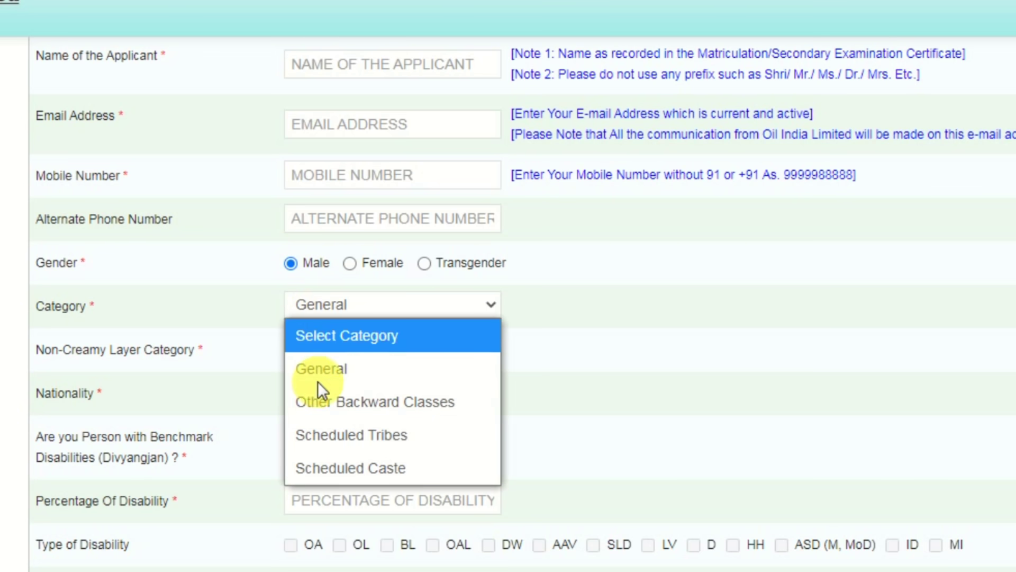
{"action": "left_click", "coordinate": [321, 402]}
{"action": "left_click", "coordinate": [309, 299]}
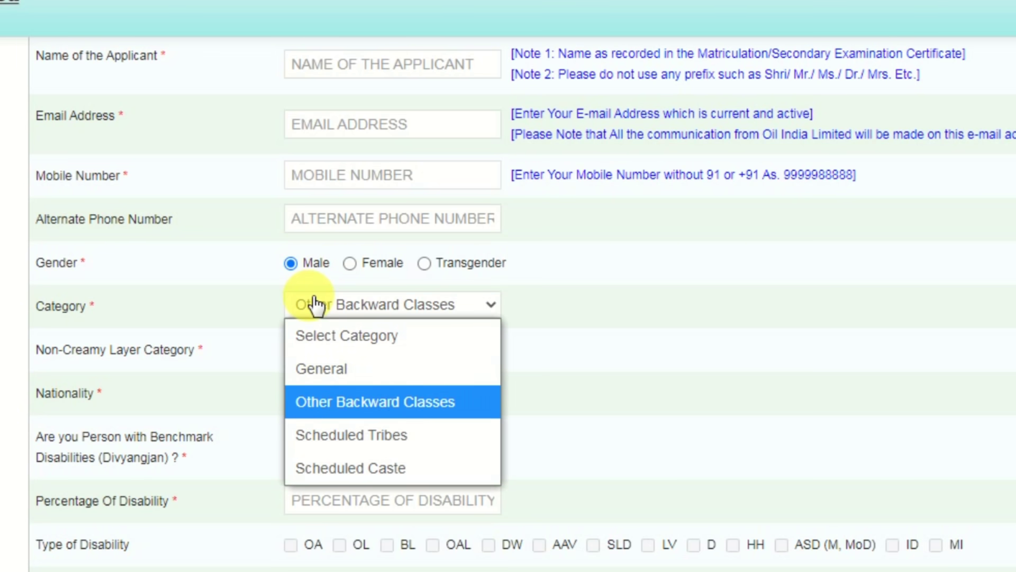
{"action": "left_click", "coordinate": [325, 433]}
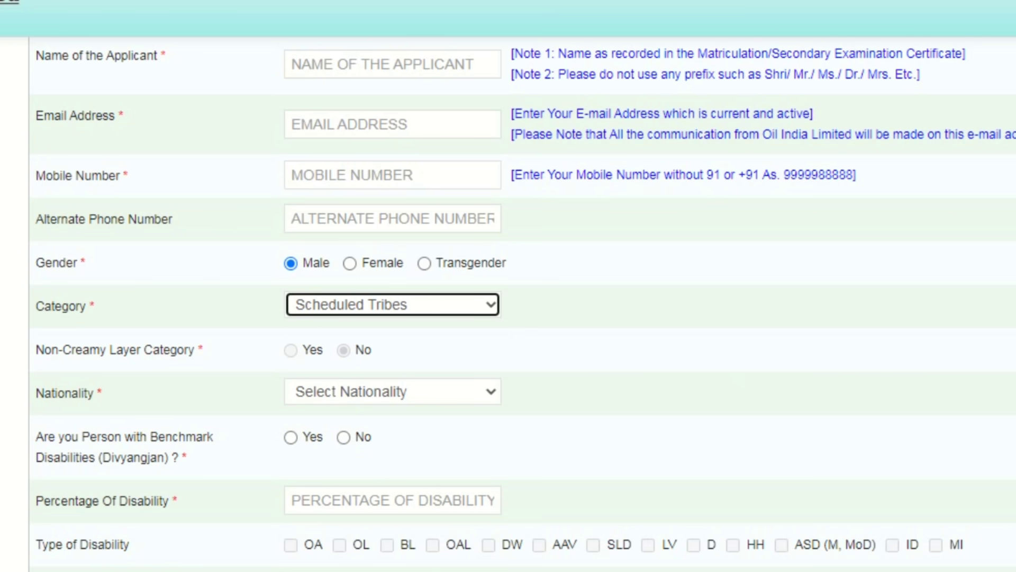
Set the nationality to Indian and examine the Non-Creamy Layer Category field.
{"action": "scroll", "coordinate": [325, 432], "scroll_direction": "down", "scroll_amount": 4}
{"action": "left_click", "coordinate": [389, 166]}
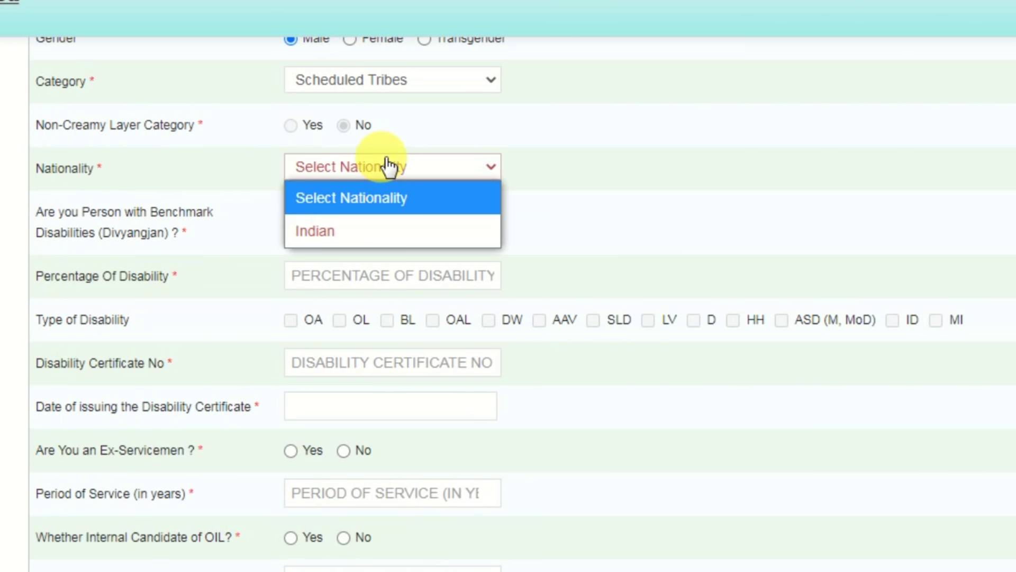
{"action": "left_click", "coordinate": [318, 230]}
{"action": "left_click_drag", "start_coordinate": [118, 128], "coordinate": [119, 125]}
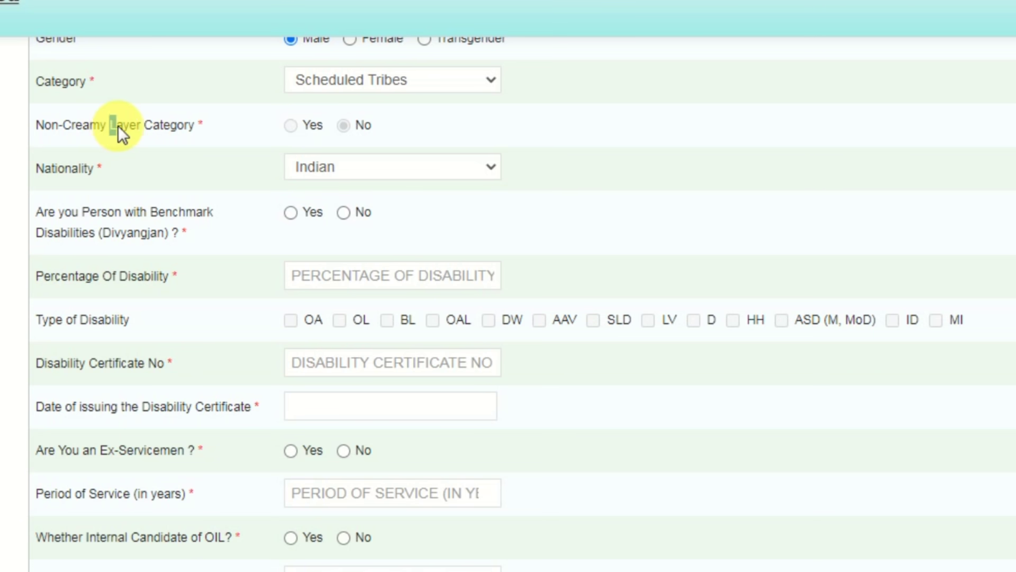
{"action": "left_click", "coordinate": [186, 126]}
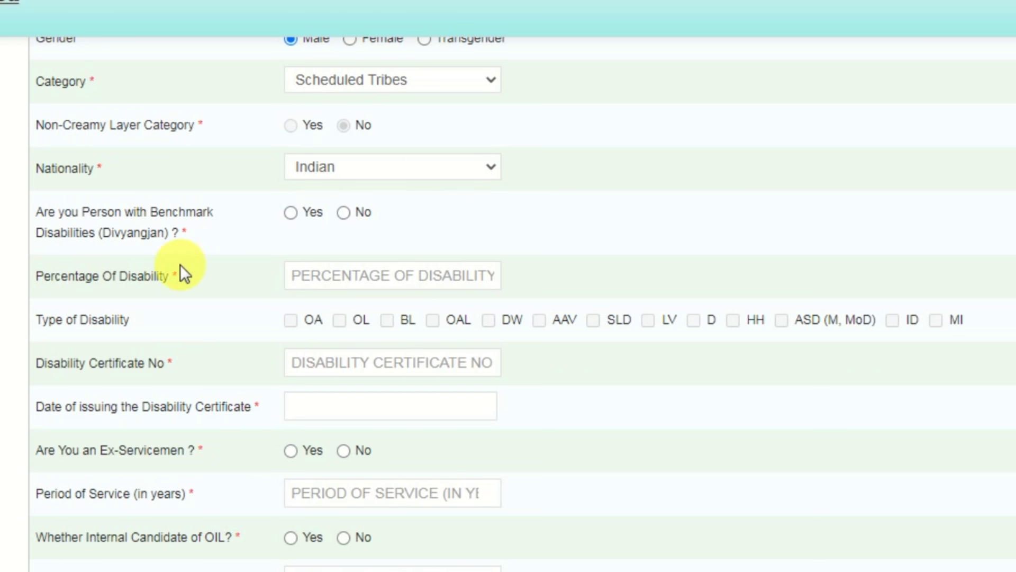
Try Yes for the Person with Benchmark Disabilities question and set the answer to No.
{"action": "left_click", "coordinate": [168, 237]}
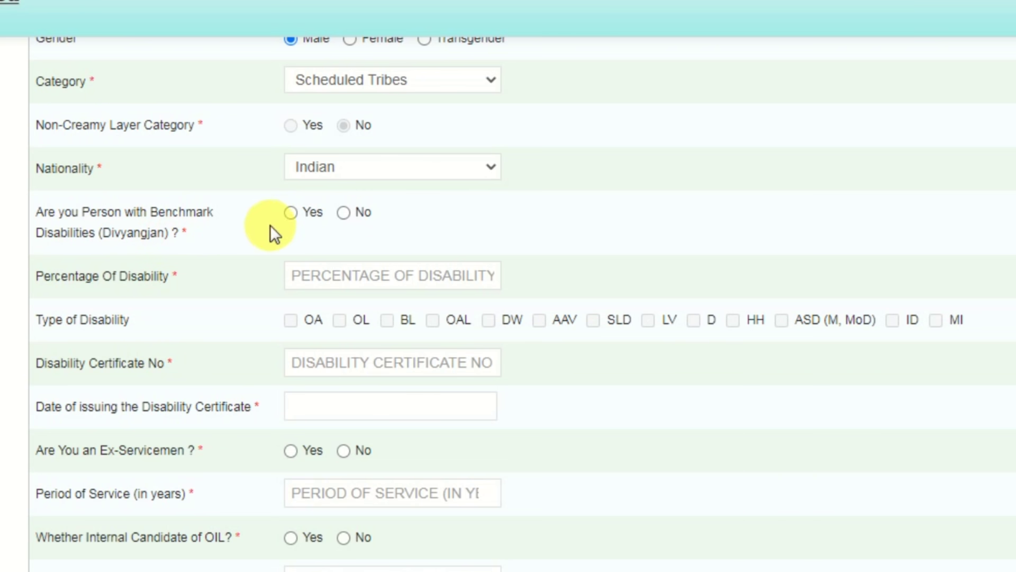
{"action": "left_click", "coordinate": [290, 213]}
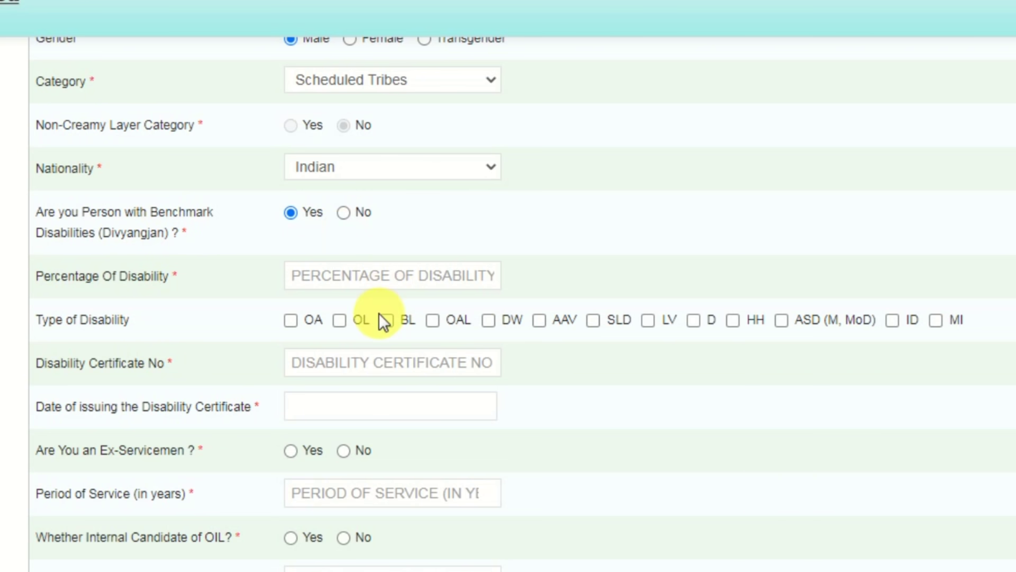
{"action": "left_click", "coordinate": [345, 212]}
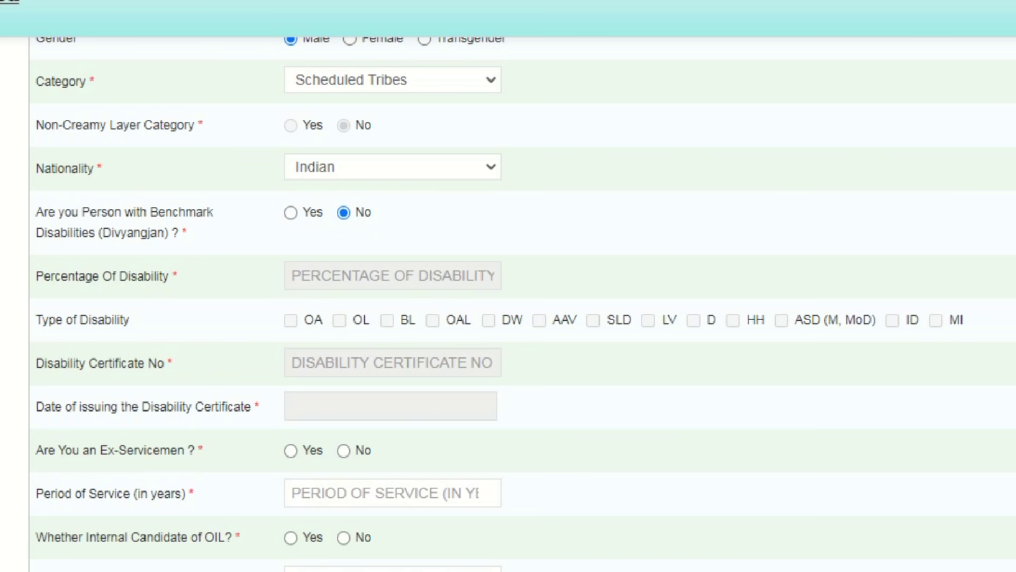
Answer No to the Ex-Servicemen, Internal Candidate of OIL, government employment and WCL of OIL questions.
{"action": "scroll", "coordinate": [581, 263], "scroll_direction": "down", "scroll_amount": 5}
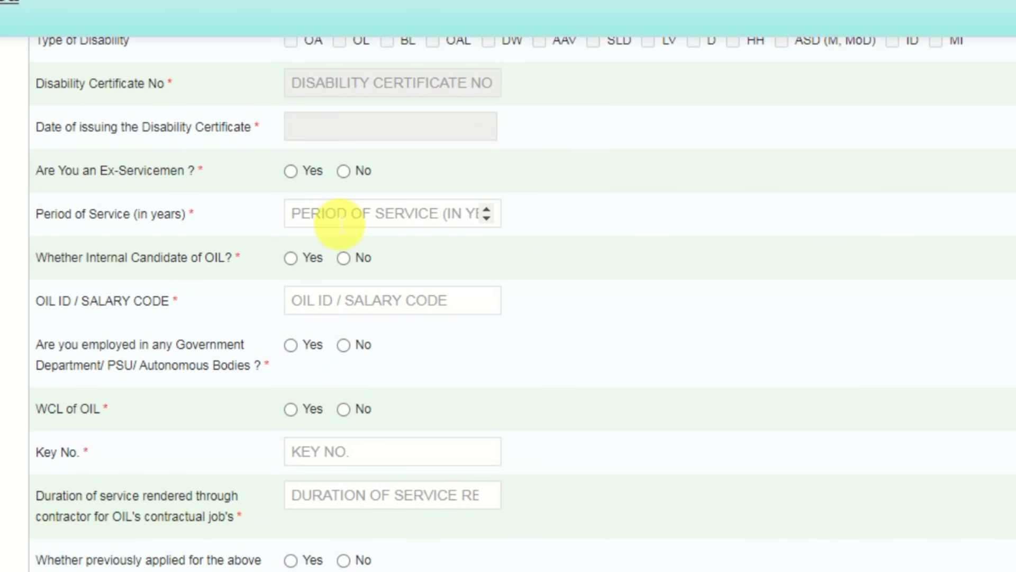
{"action": "left_click", "coordinate": [344, 172]}
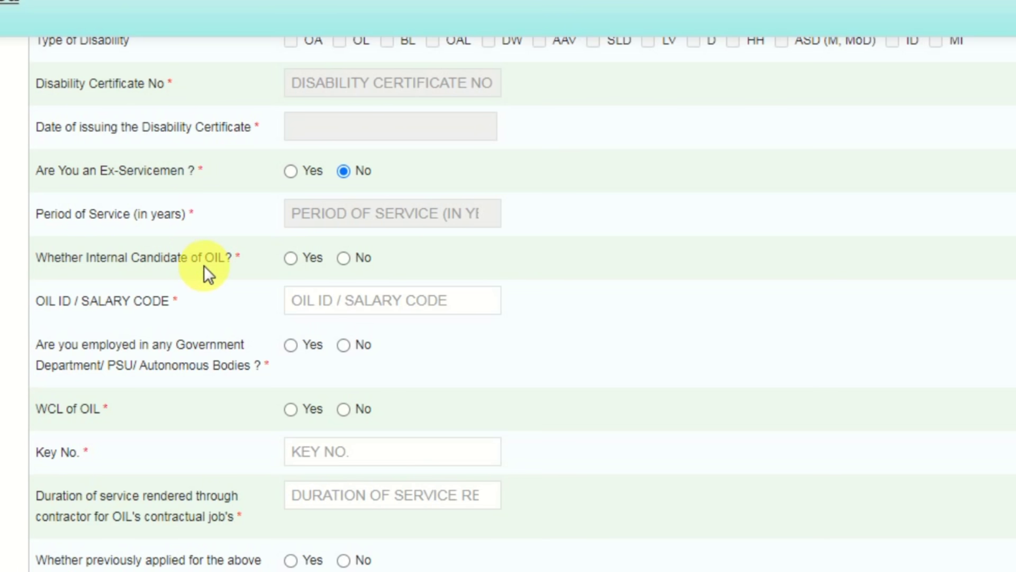
{"action": "left_click", "coordinate": [345, 259]}
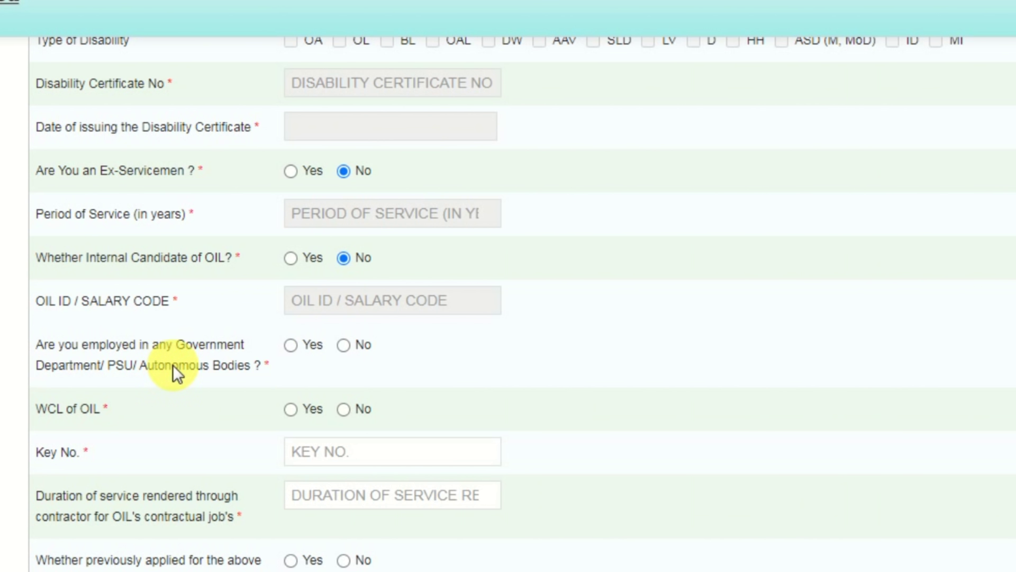
{"action": "left_click", "coordinate": [344, 347]}
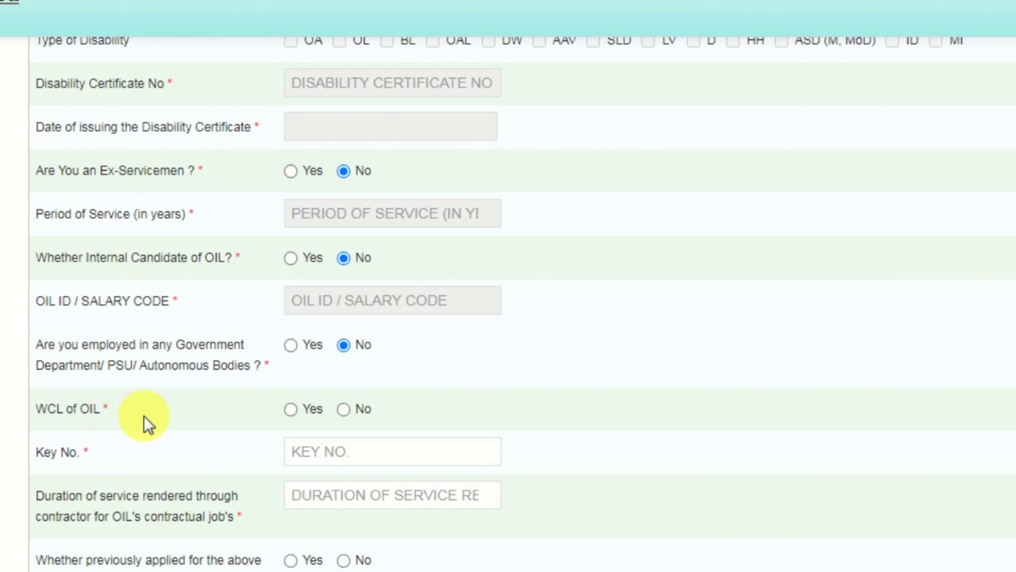
{"action": "left_click", "coordinate": [353, 415]}
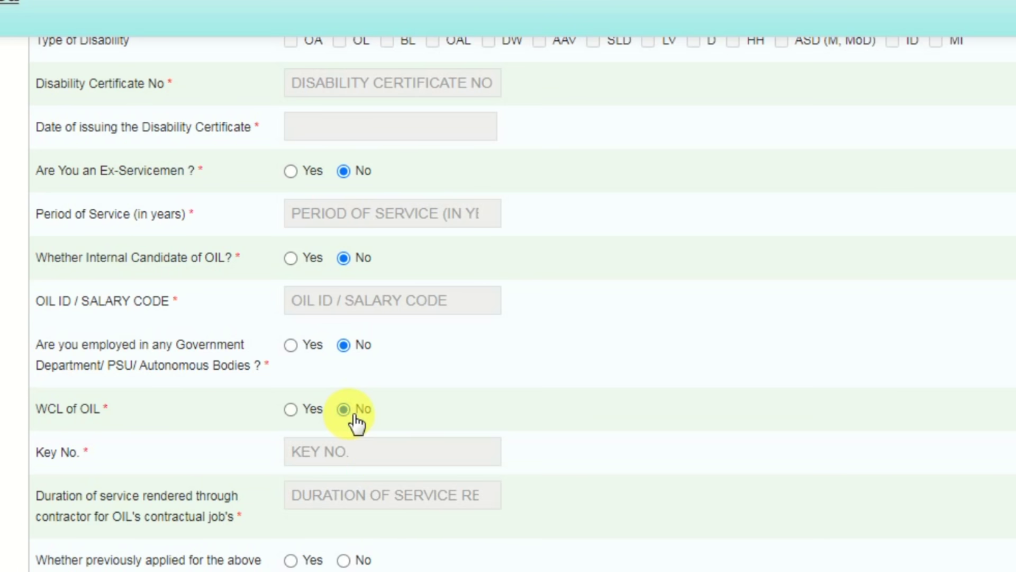
Read the question on previously applying under the 13/09/2017 advertisement and answer No.
{"action": "scroll", "coordinate": [523, 304], "scroll_direction": "down", "scroll_amount": 5}
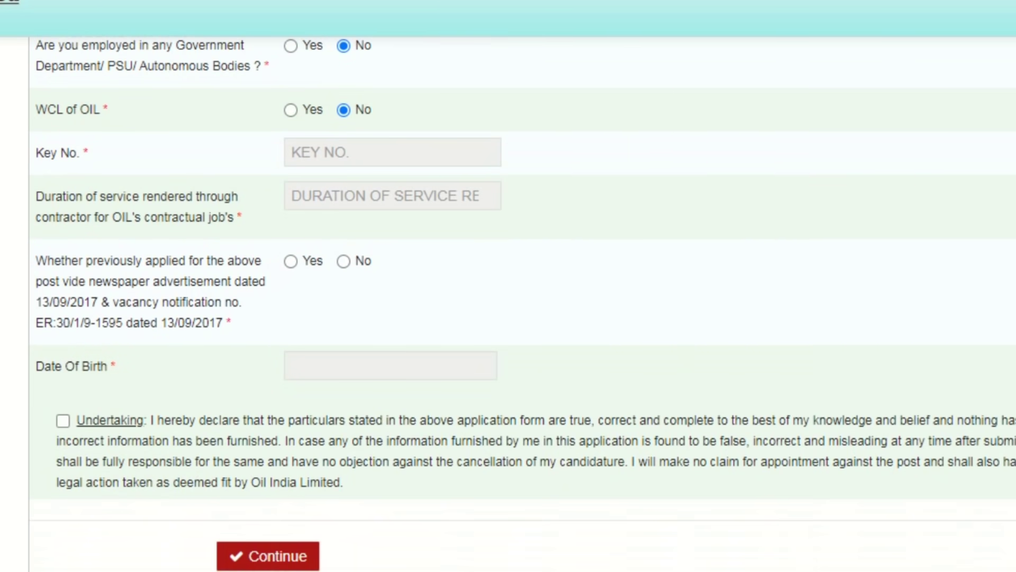
{"action": "left_click_drag", "start_coordinate": [81, 260], "coordinate": [192, 299]}
{"action": "left_click", "coordinate": [196, 304]}
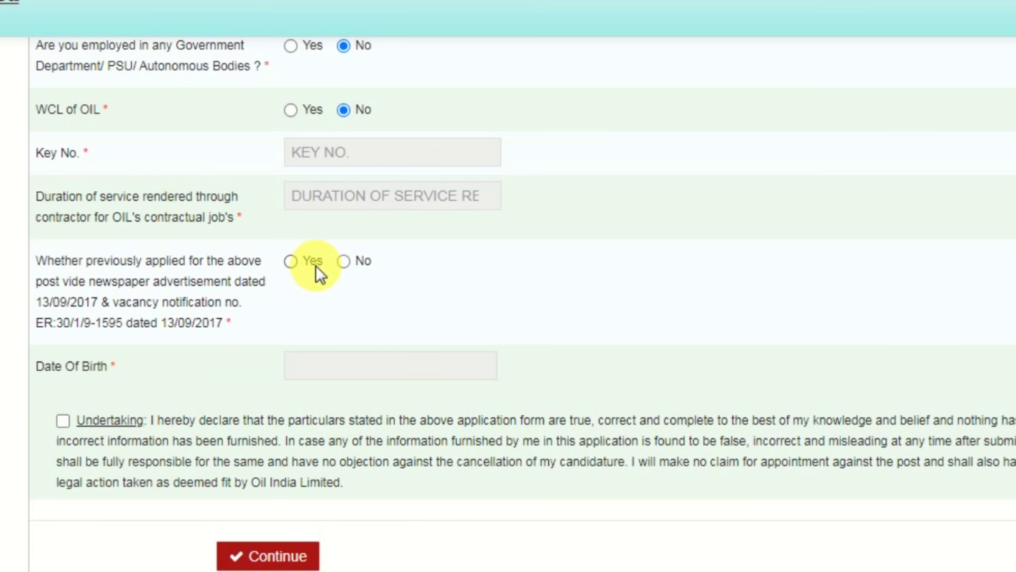
{"action": "left_click", "coordinate": [344, 261]}
Pick the applicant's date of birth from the calendar.
{"action": "left_click", "coordinate": [301, 373]}
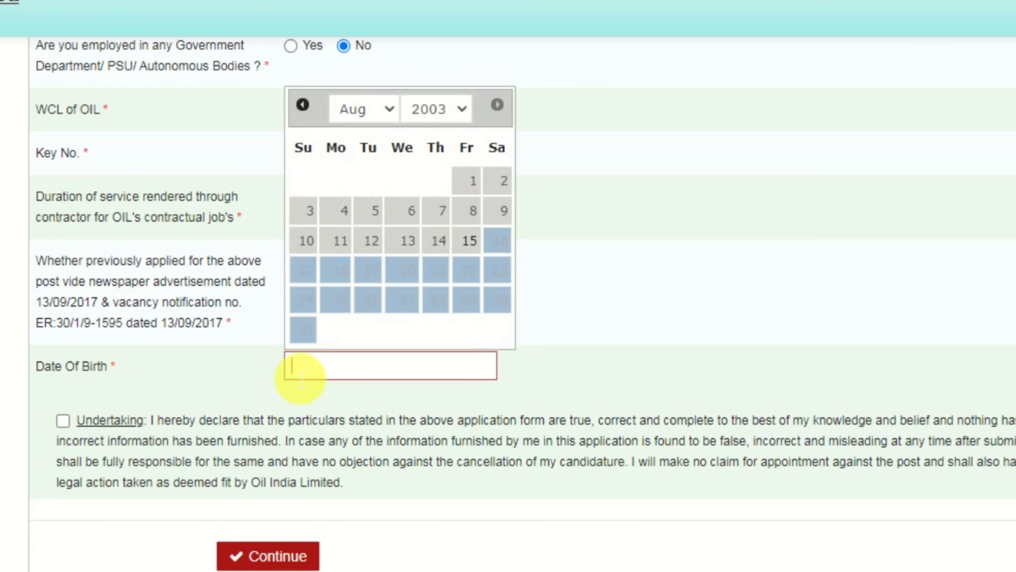
{"action": "left_click", "coordinate": [456, 112]}
{"action": "scroll", "coordinate": [454, 318], "scroll_direction": "up", "scroll_amount": 1}
{"action": "left_click", "coordinate": [449, 336]}
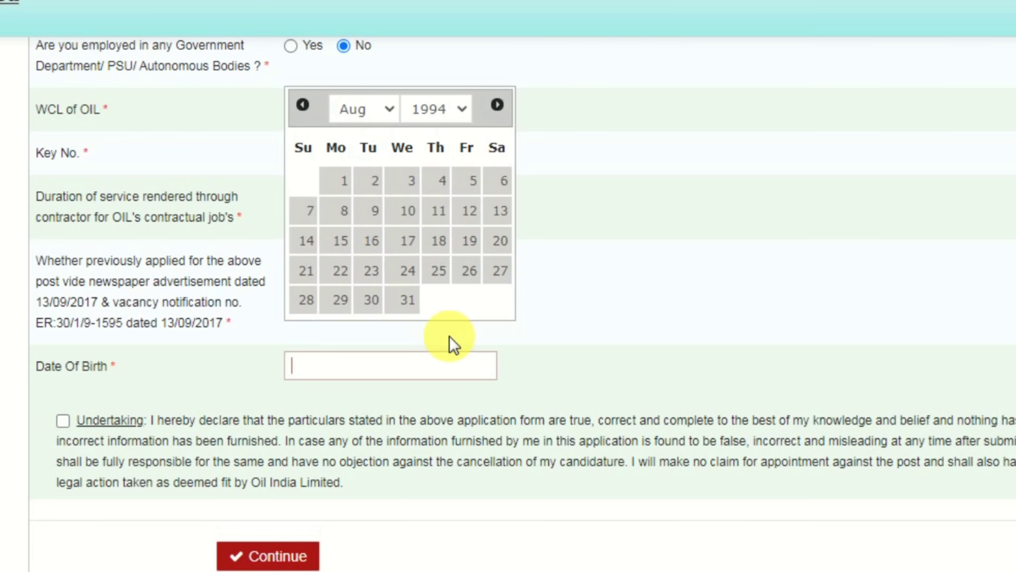
{"action": "left_click", "coordinate": [346, 182]}
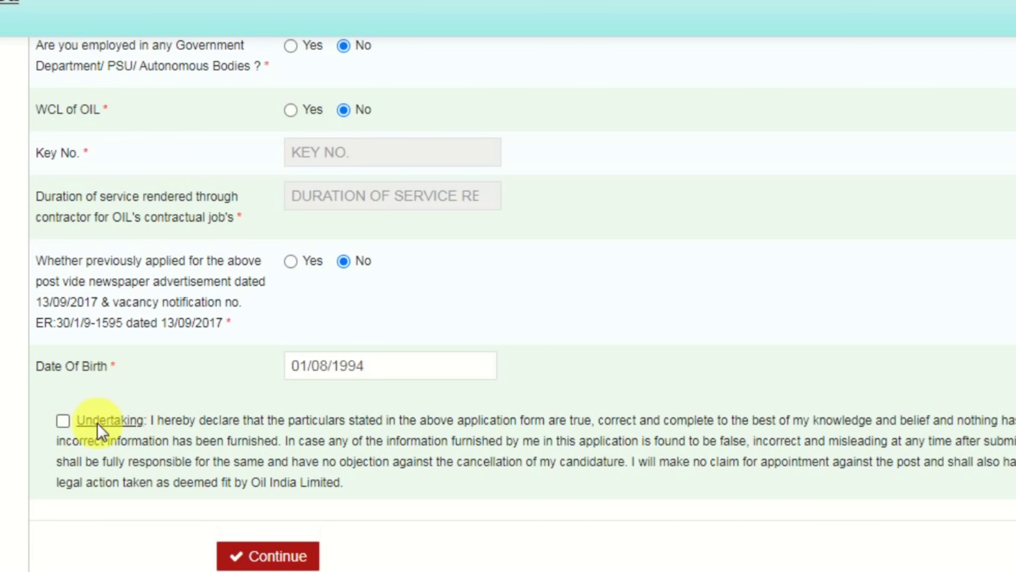
Accept the undertaking and submit the registration with the OTP verification code.
{"action": "left_click", "coordinate": [71, 426]}
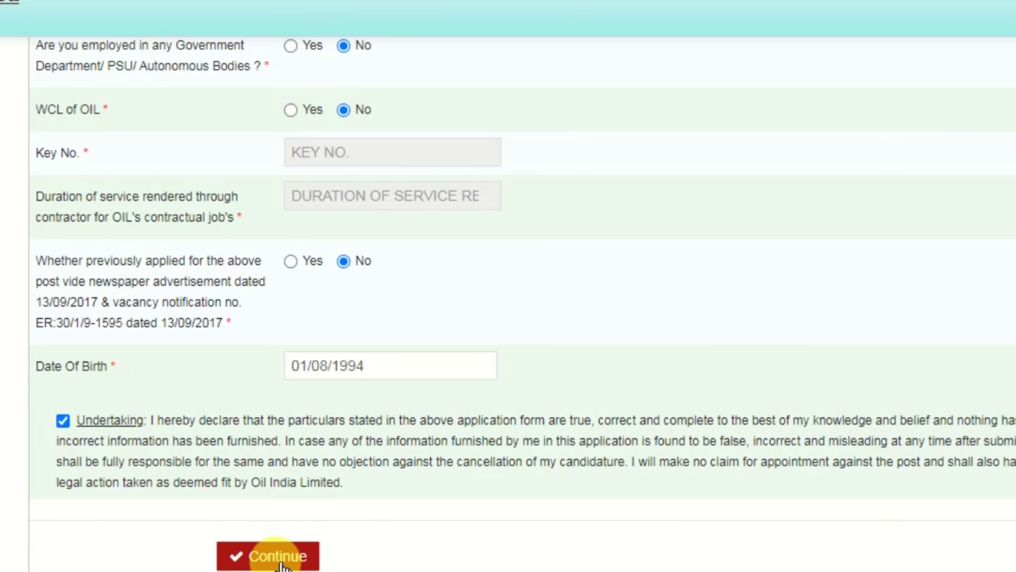
{"action": "left_click", "coordinate": [283, 556]}
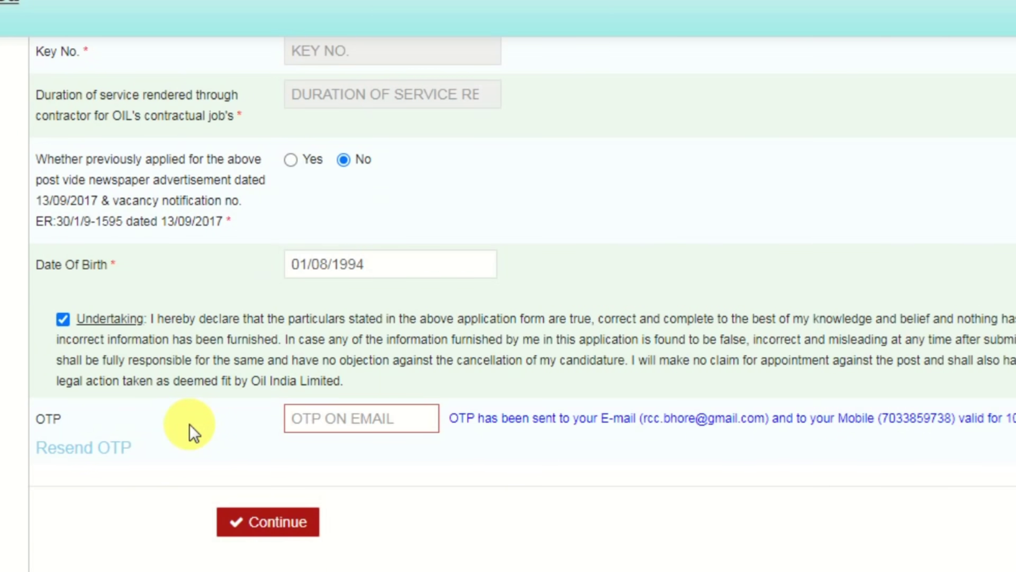
{"action": "left_click", "coordinate": [351, 429]}
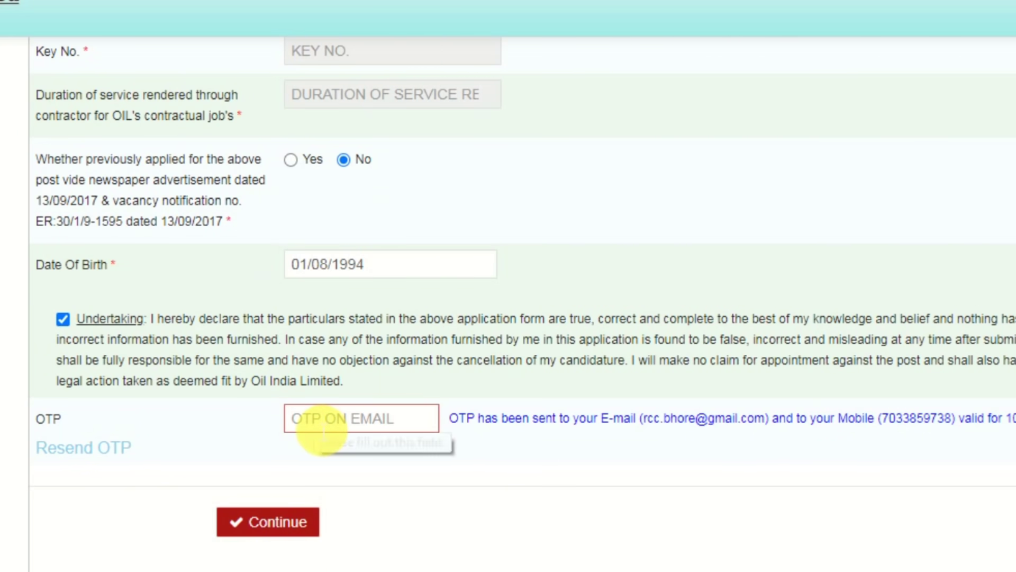
{"action": "left_click", "coordinate": [279, 524]}
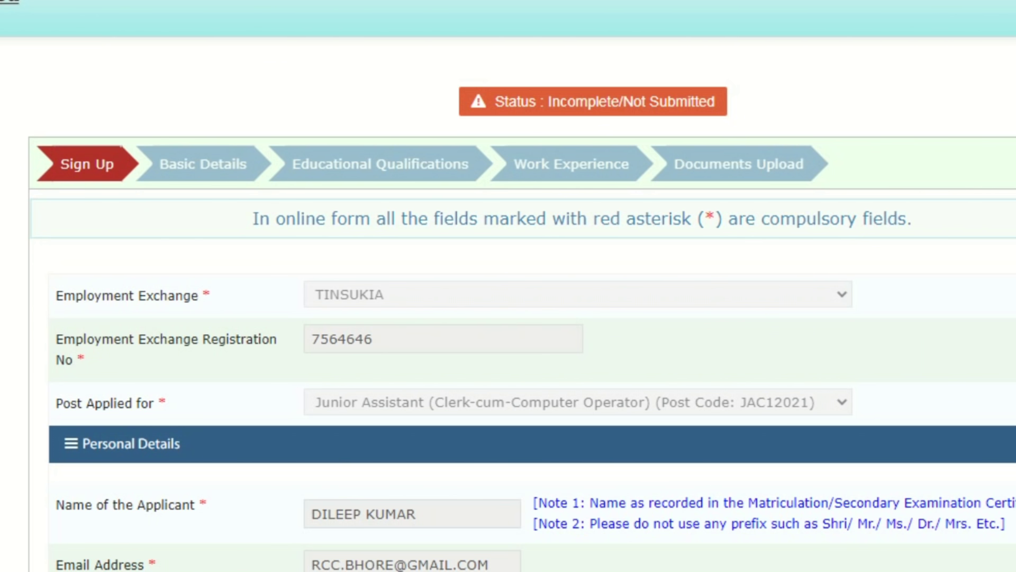
Save the Sign Up details and set the marital status to Single in Basic Details.
{"action": "scroll", "coordinate": [522, 533], "scroll_direction": "down", "scroll_amount": 15}
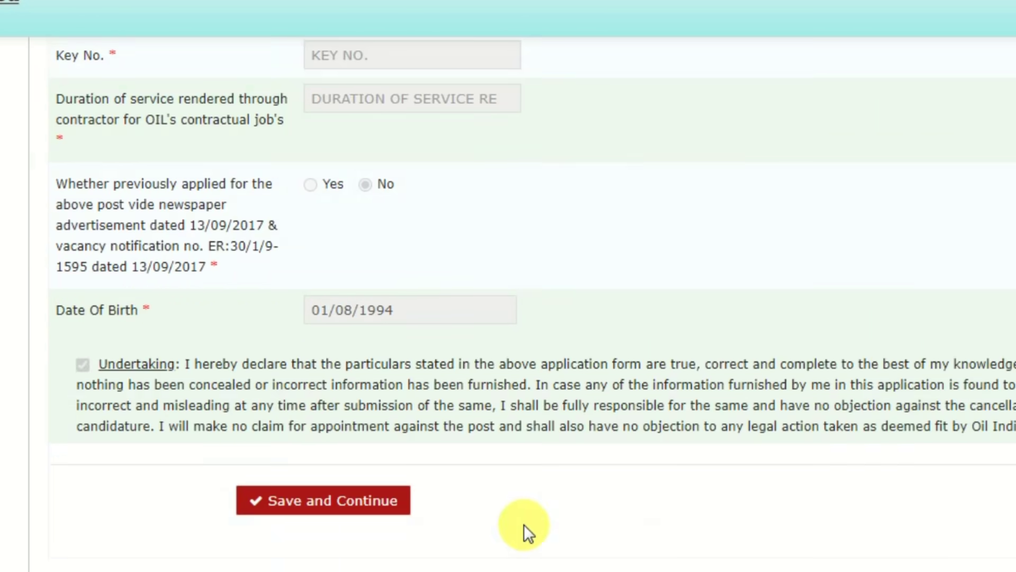
{"action": "left_click", "coordinate": [293, 501]}
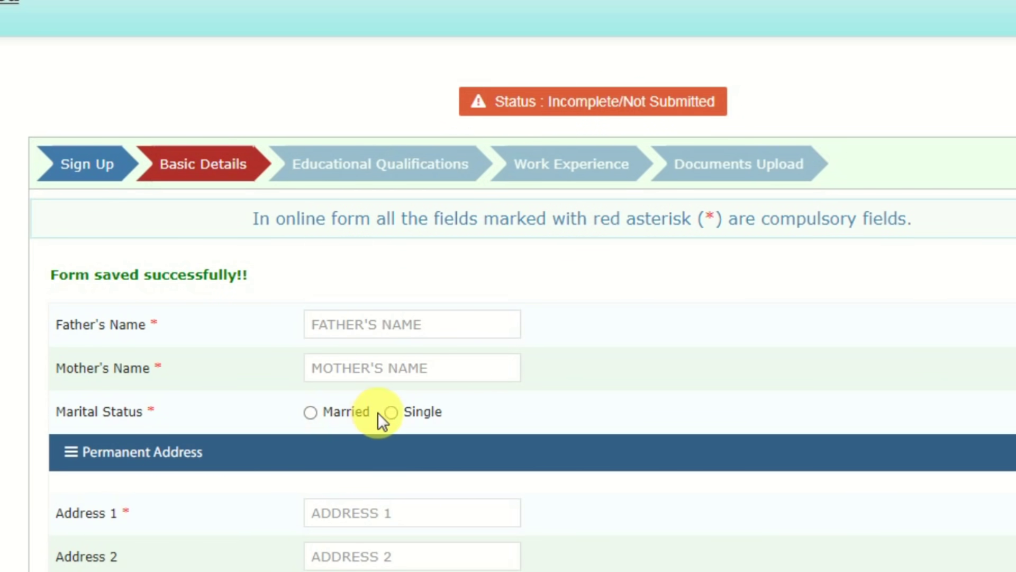
{"action": "left_click", "coordinate": [391, 413]}
Examine the address and Social Category Details fields, including the calendar for the caste certificate's date of issue.
{"action": "scroll", "coordinate": [967, 336], "scroll_direction": "down", "scroll_amount": 12}
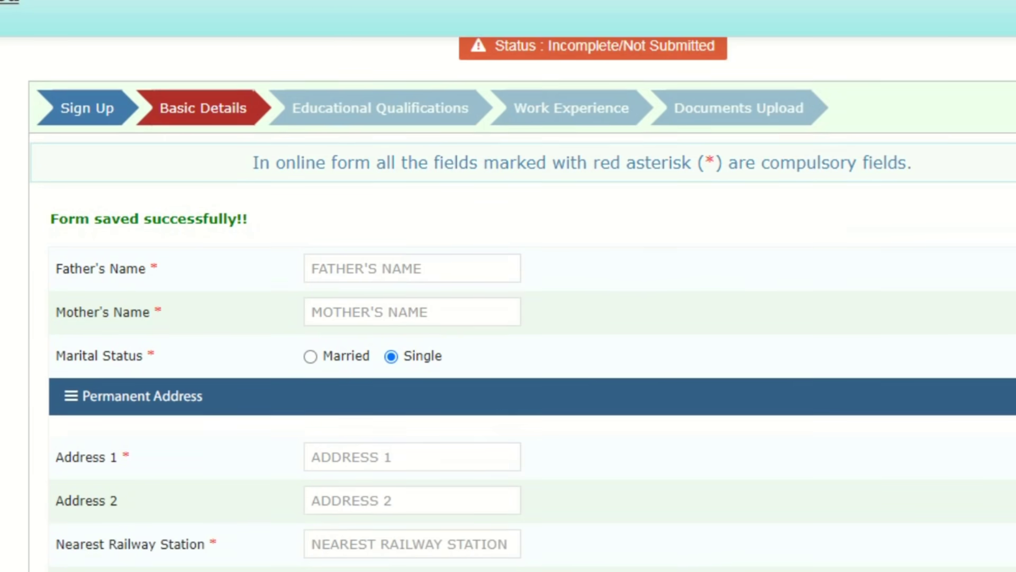
{"action": "scroll", "coordinate": [478, 85], "scroll_direction": "up", "scroll_amount": 5}
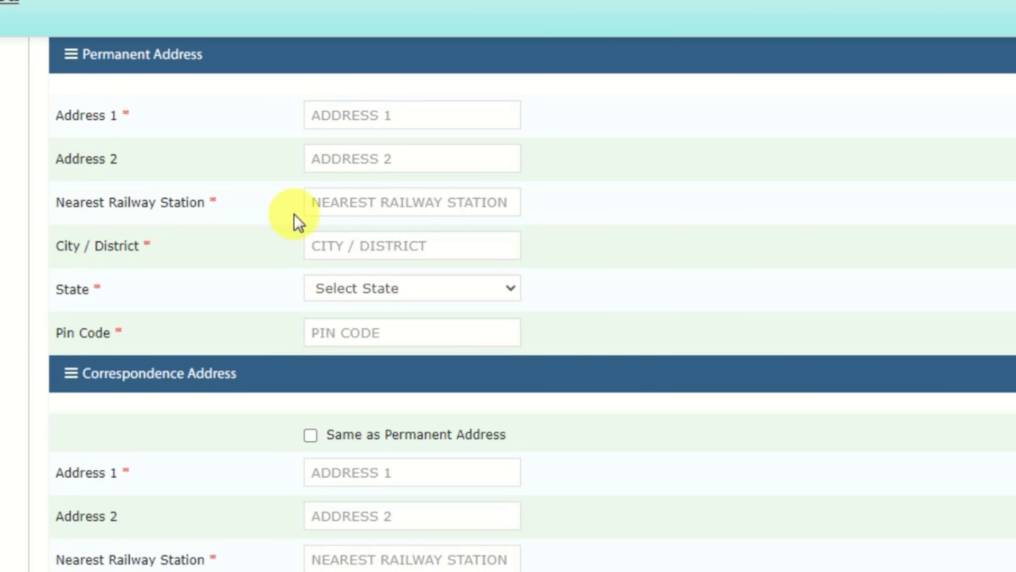
{"action": "scroll", "coordinate": [532, 304], "scroll_direction": "down", "scroll_amount": 10}
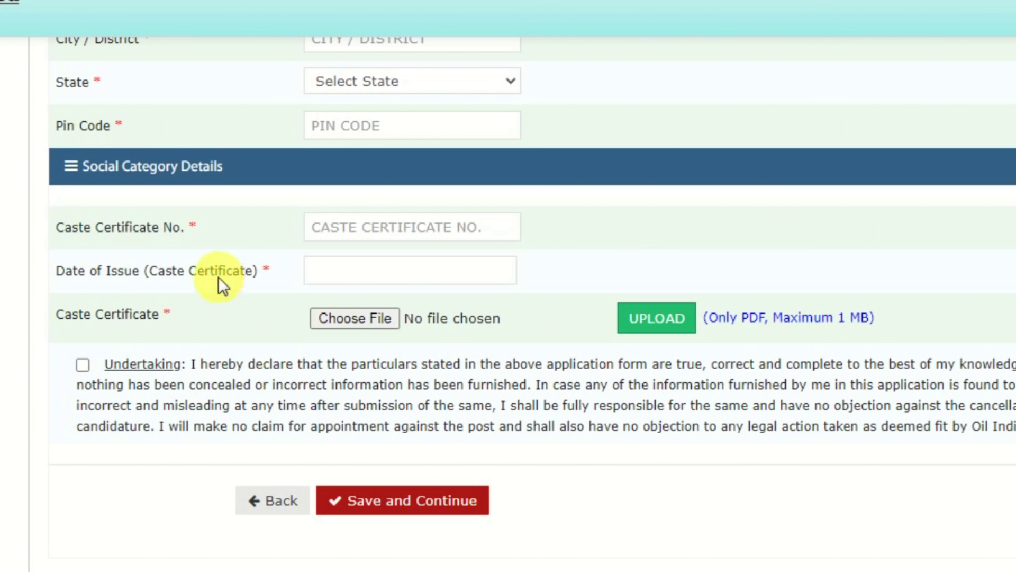
{"action": "left_click", "coordinate": [327, 276]}
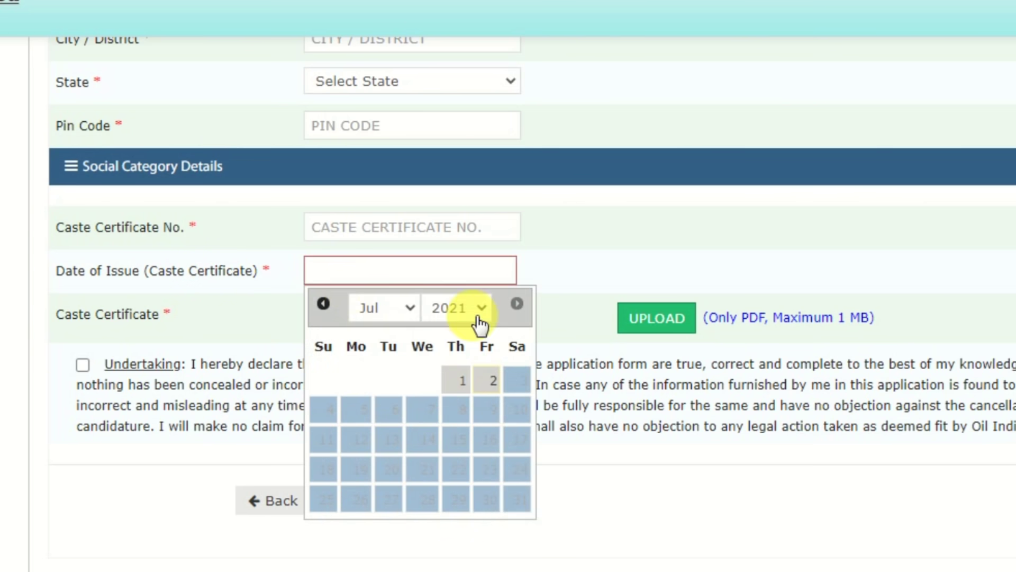
{"action": "left_click", "coordinate": [167, 329]}
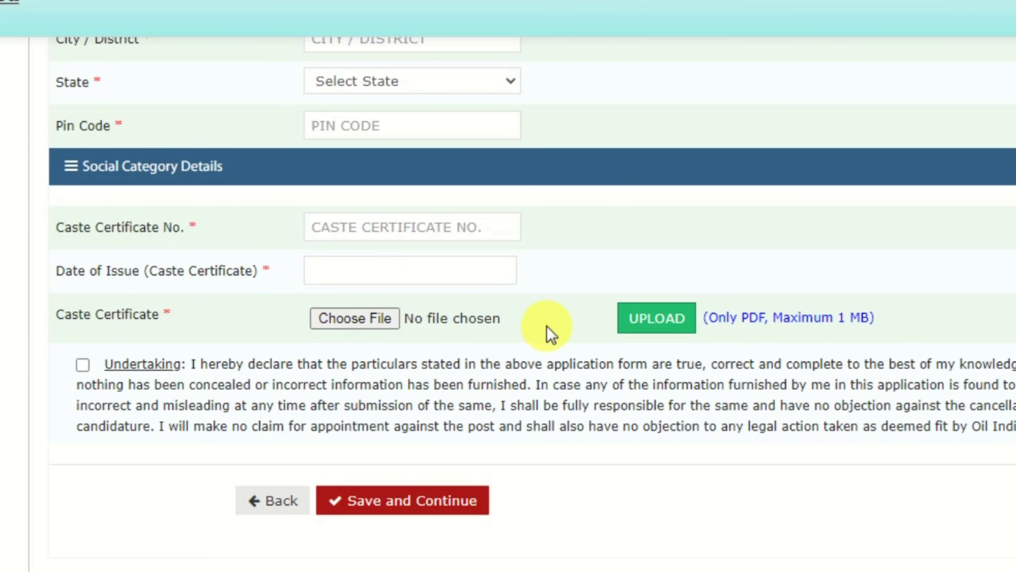
Accept the undertaking in Basic Details and save the section to continue to Educational Qualifications.
{"action": "left_click", "coordinate": [83, 365]}
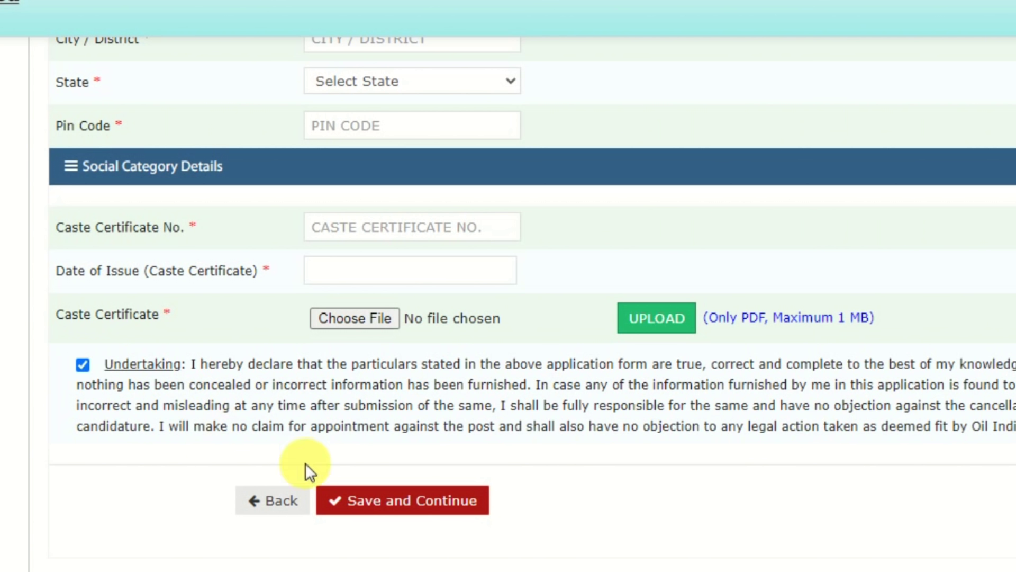
{"action": "left_click", "coordinate": [395, 502]}
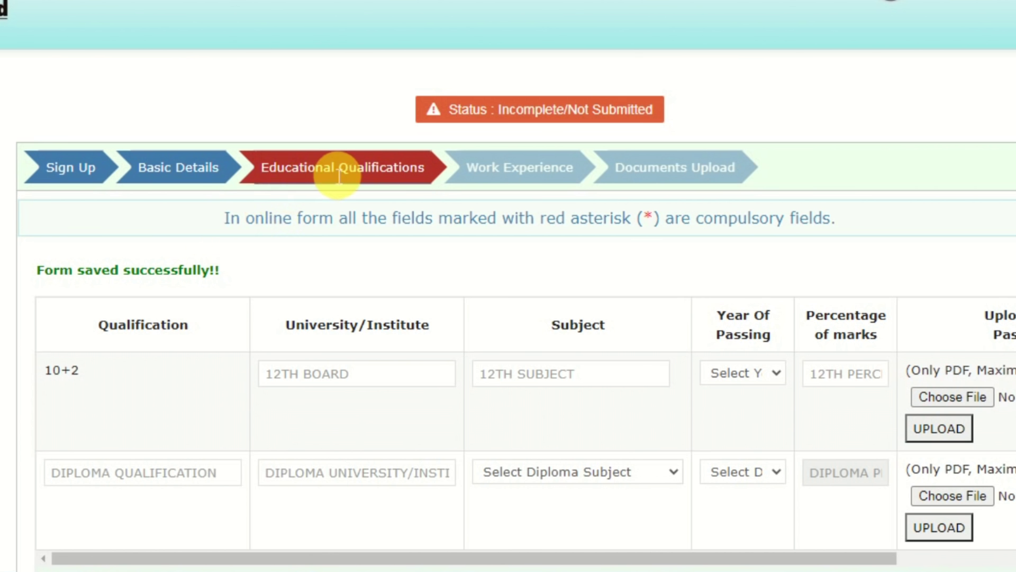
Go through the 10+2 row's board, subject and percentage fields and set its year of passing to 2015.
{"action": "scroll", "coordinate": [349, 222], "scroll_direction": "down", "scroll_amount": 2}
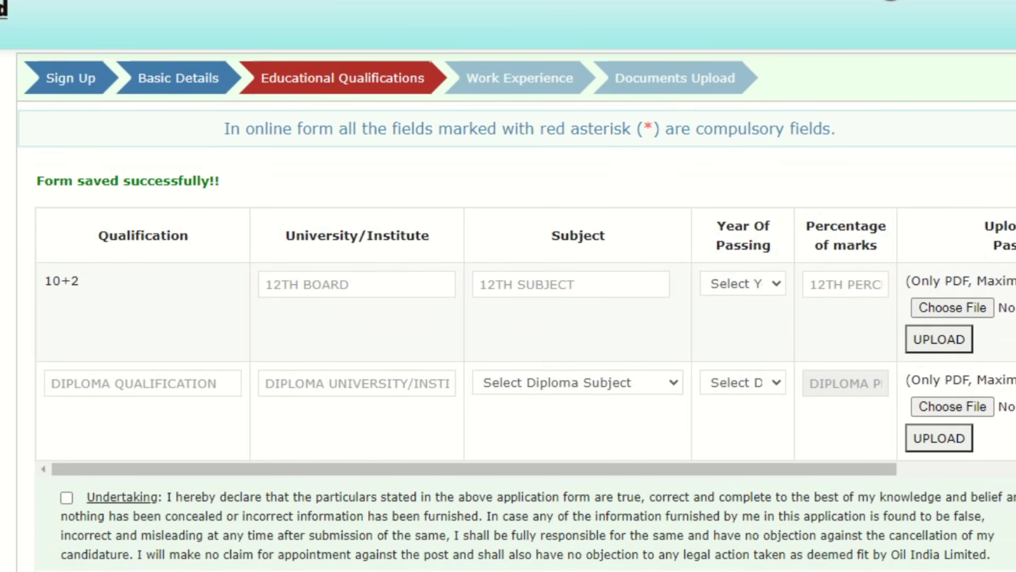
{"action": "left_click", "coordinate": [354, 292]}
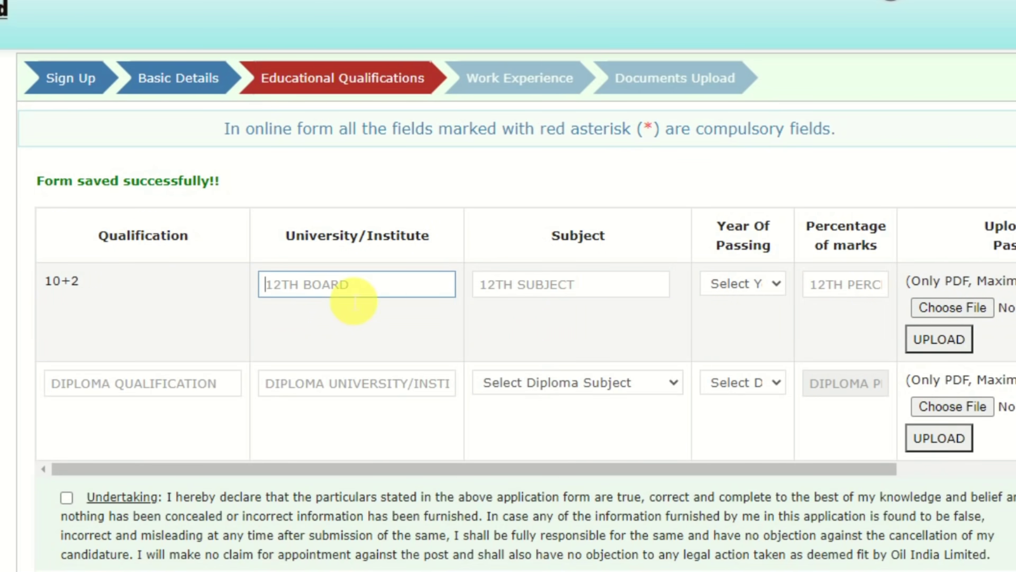
{"action": "left_click", "coordinate": [519, 290]}
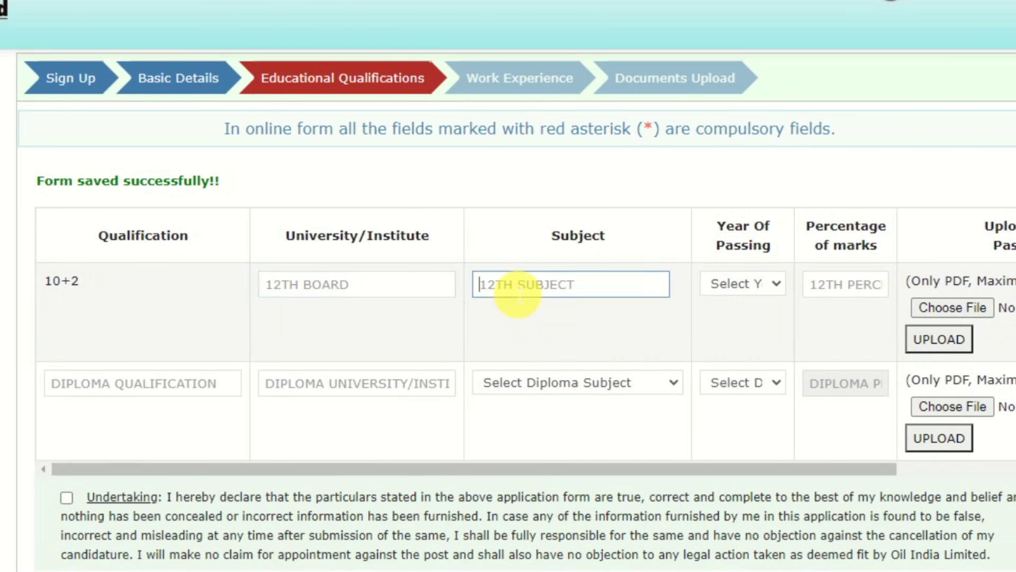
{"action": "left_click", "coordinate": [749, 292]}
{"action": "scroll", "coordinate": [729, 122], "scroll_direction": "down", "scroll_amount": 1}
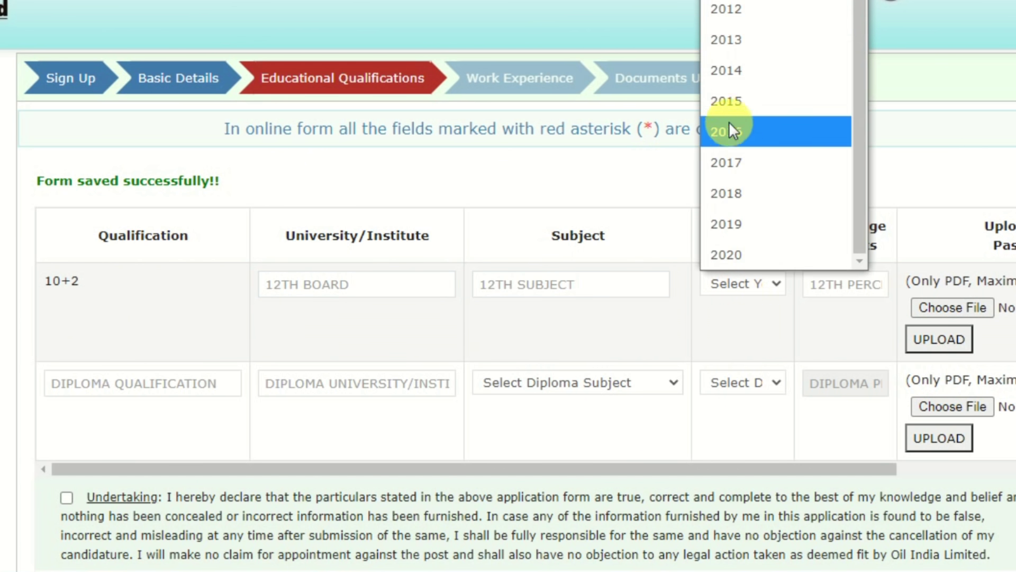
{"action": "left_click", "coordinate": [726, 110]}
{"action": "left_click", "coordinate": [832, 296]}
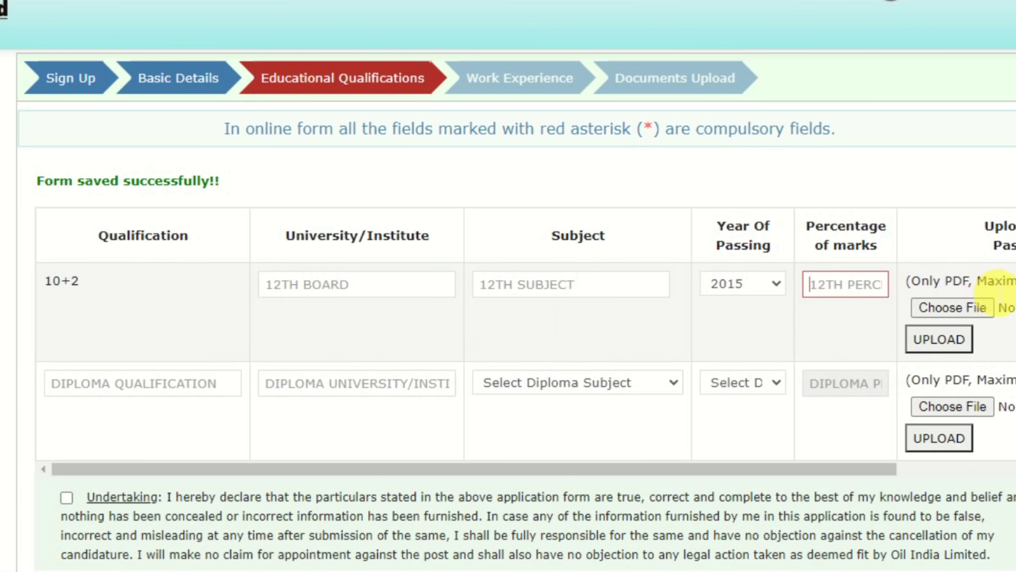
Upload the Inmu file as the 12th marksheet in the 10+2 row.
{"action": "left_click", "coordinate": [947, 313]}
{"action": "left_click", "coordinate": [710, 278]}
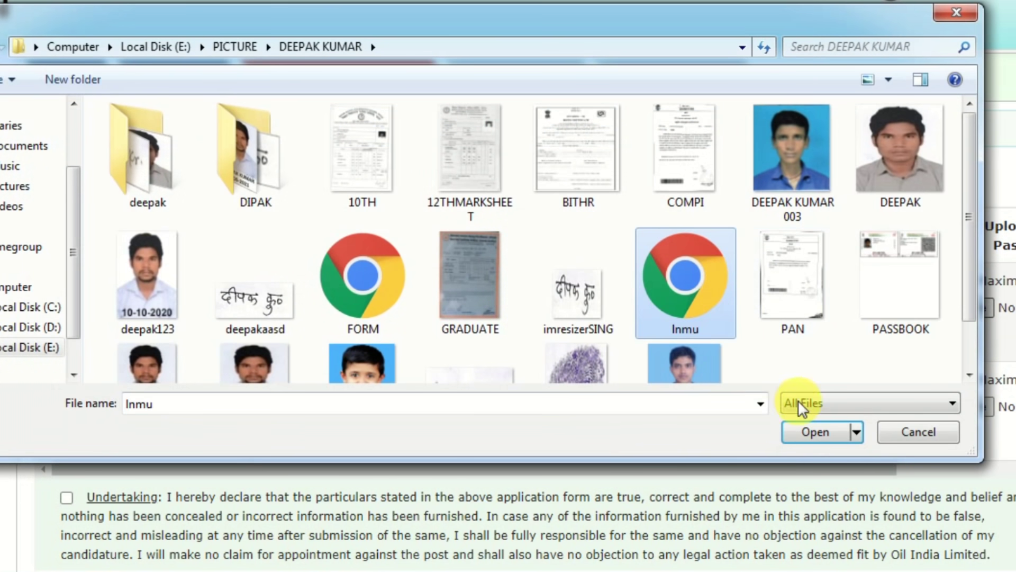
{"action": "left_click", "coordinate": [812, 430]}
{"action": "left_click", "coordinate": [937, 340]}
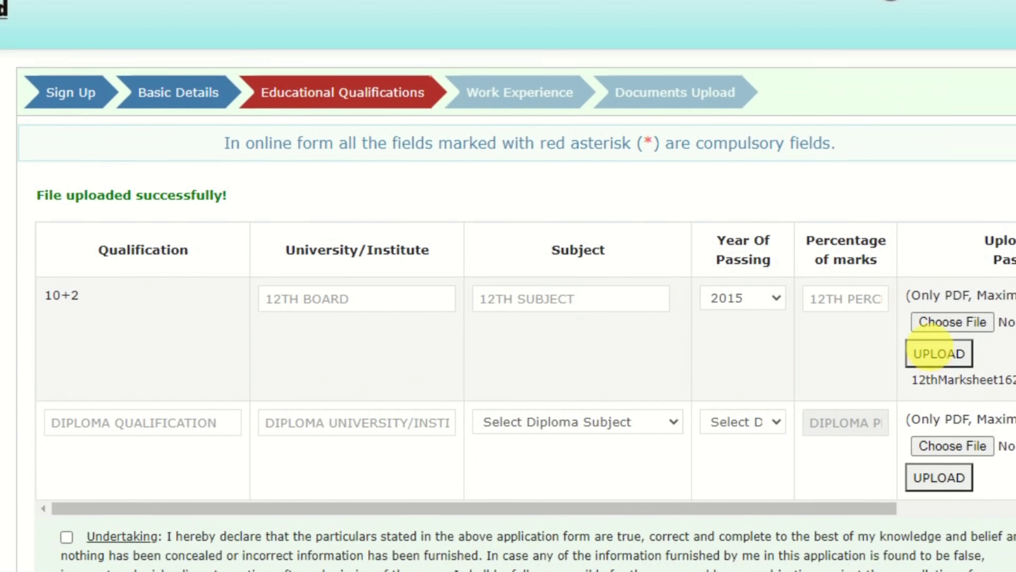
{"action": "scroll", "coordinate": [200, 284], "scroll_direction": "up", "scroll_amount": 2}
{"action": "left_click_drag", "start_coordinate": [106, 270], "coordinate": [221, 275]}
{"action": "left_click", "coordinate": [226, 274]}
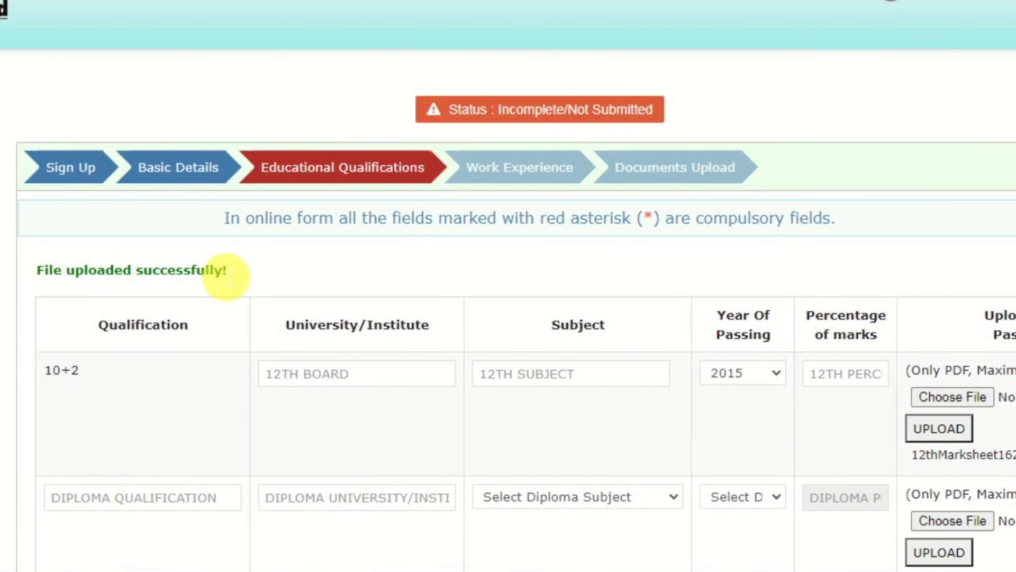
Enter DCA as the diploma qualification in the second row of the qualifications table.
{"action": "scroll", "coordinate": [508, 318], "scroll_direction": "down", "scroll_amount": 4}
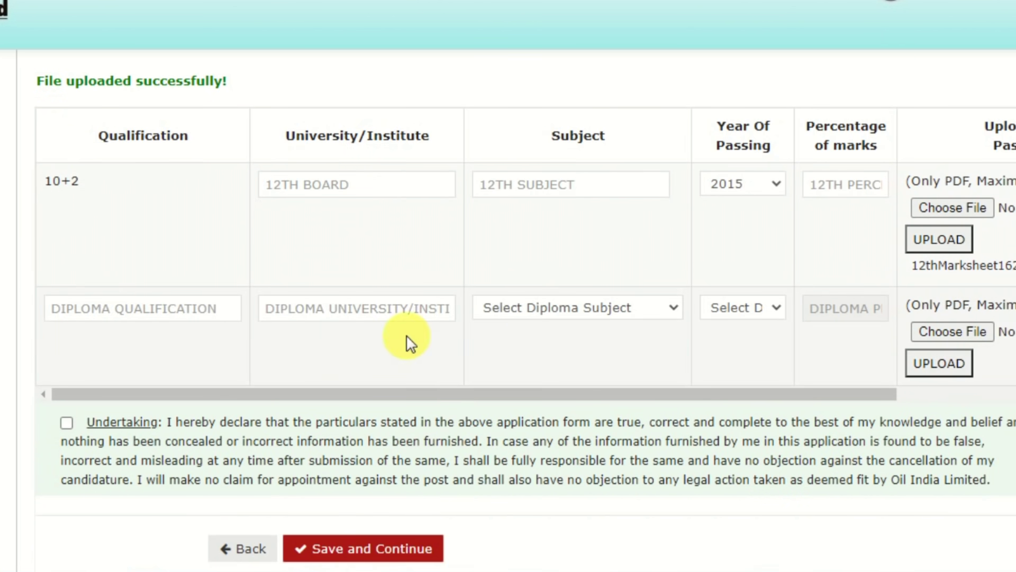
{"action": "left_click", "coordinate": [97, 307]}
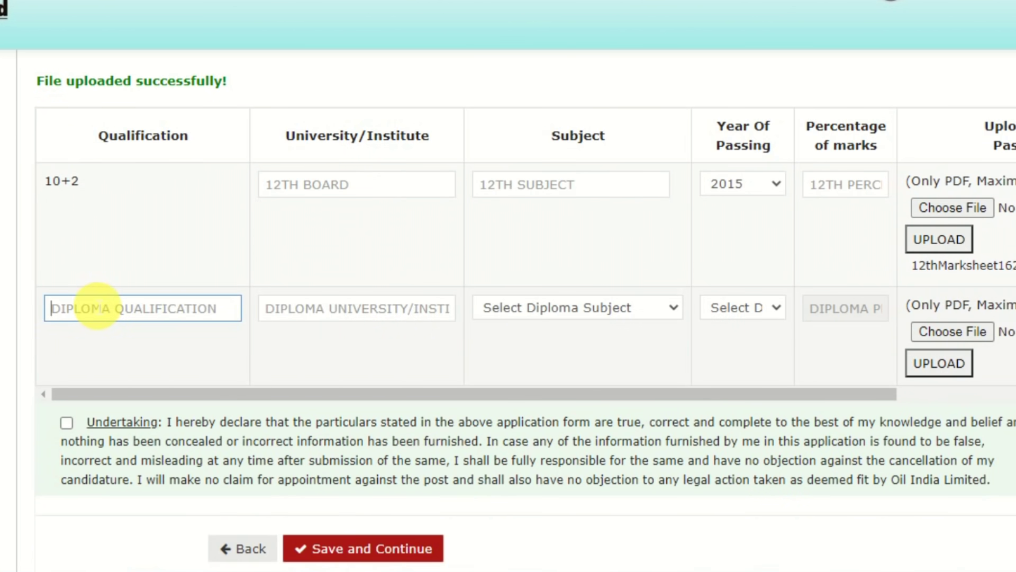
{"action": "type", "text": "A"}
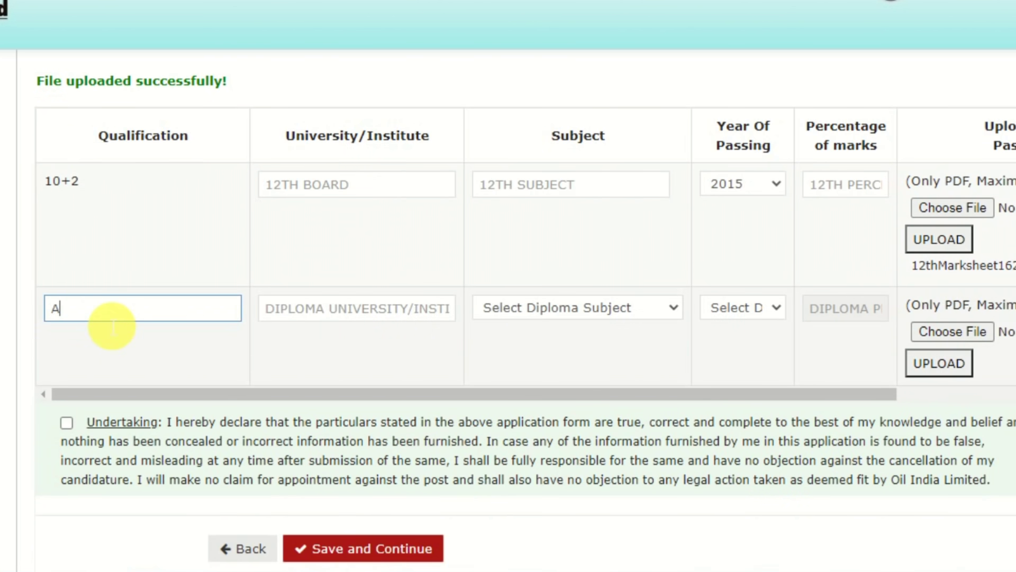
{"action": "type", "text": "DCA"}
{"action": "key", "text": "BackSpace"}
{"action": "type", "text": "D"}
Set the diploma subject to Computer Application and its year of passing to 2017.
{"action": "left_click", "coordinate": [312, 321]}
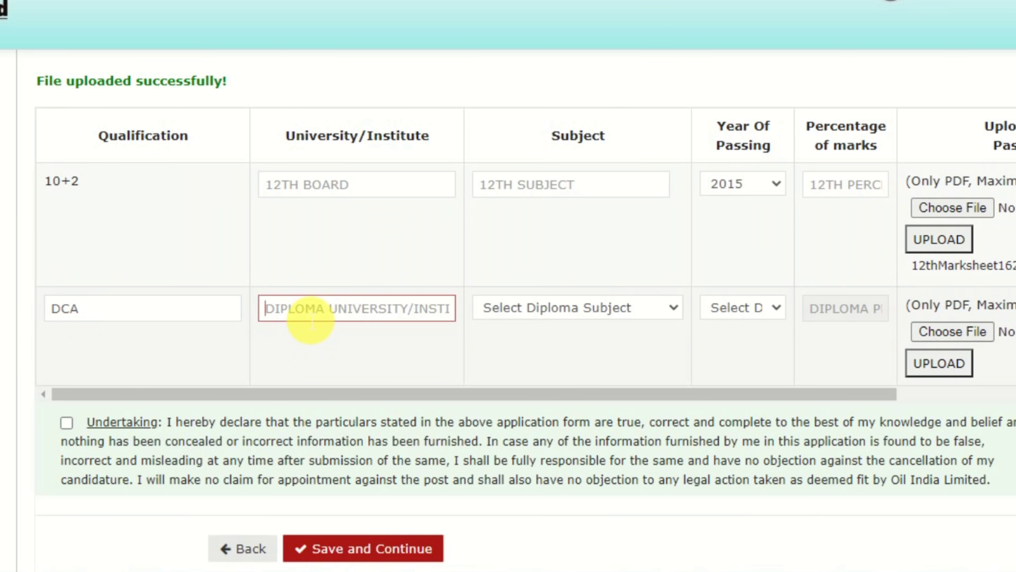
{"action": "left_click", "coordinate": [555, 314]}
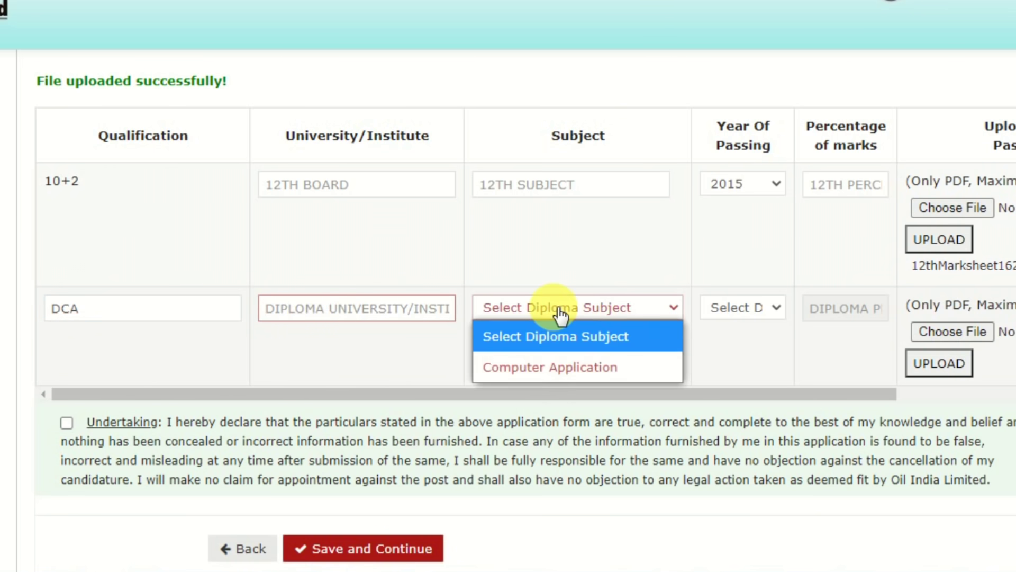
{"action": "left_click", "coordinate": [545, 365]}
{"action": "left_click", "coordinate": [729, 310]}
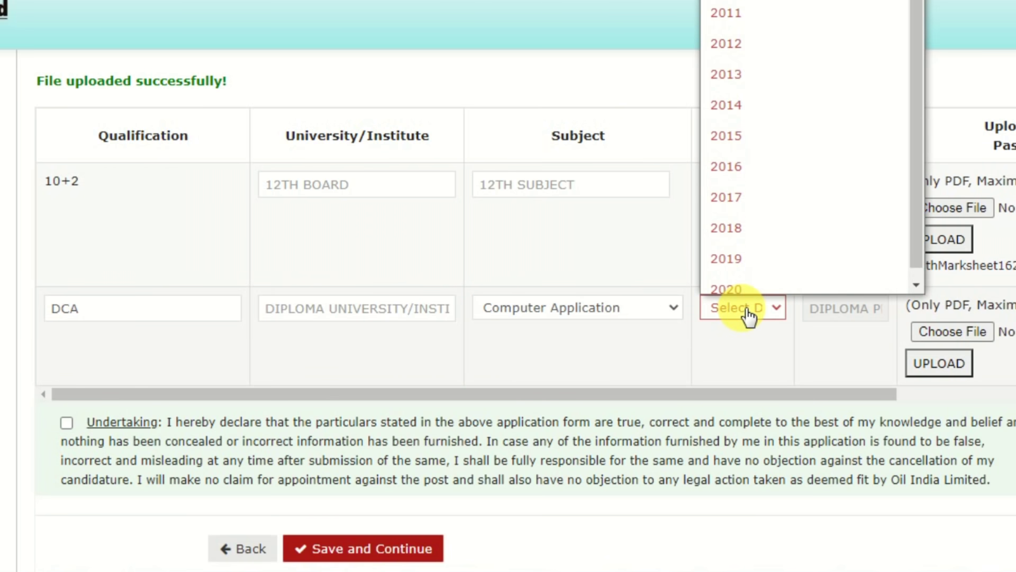
{"action": "type", "text": "2017"}
{"action": "key", "text": "Return"}
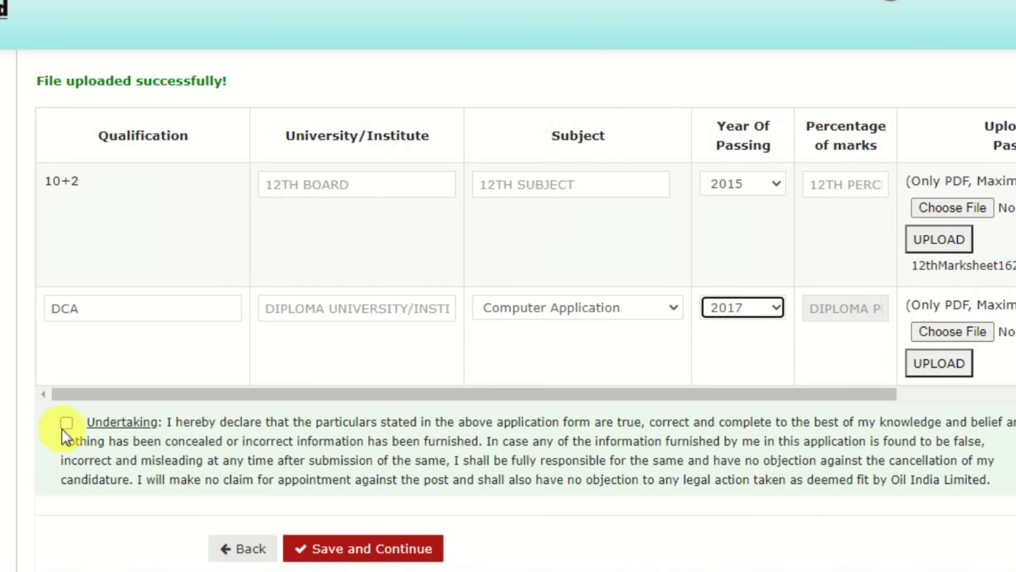
Accept the undertaking in Educational Qualifications and save the section to continue to Work Experience.
{"action": "left_click", "coordinate": [68, 423]}
{"action": "scroll", "coordinate": [466, 508], "scroll_direction": "down", "scroll_amount": 3}
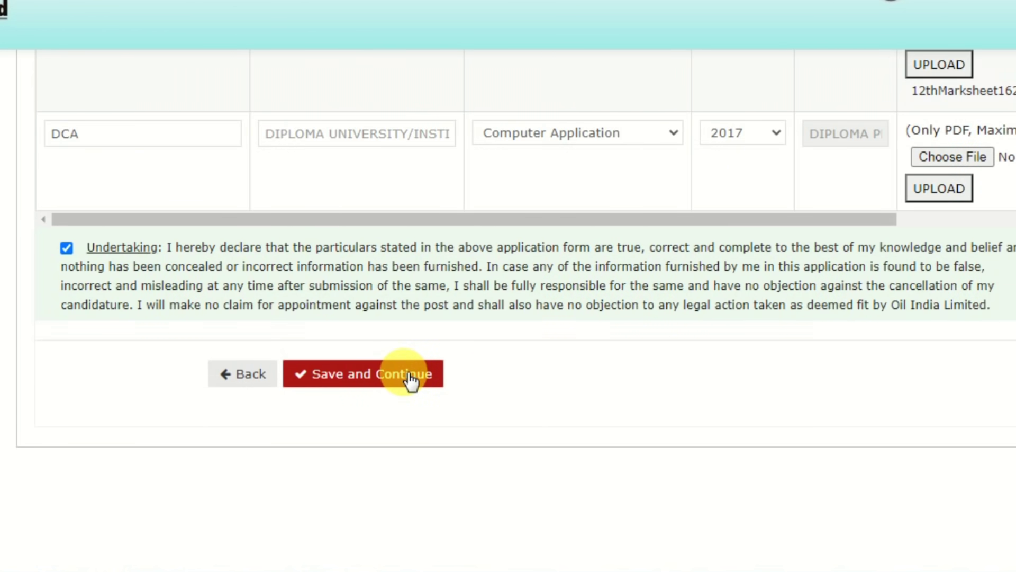
{"action": "left_click", "coordinate": [410, 376]}
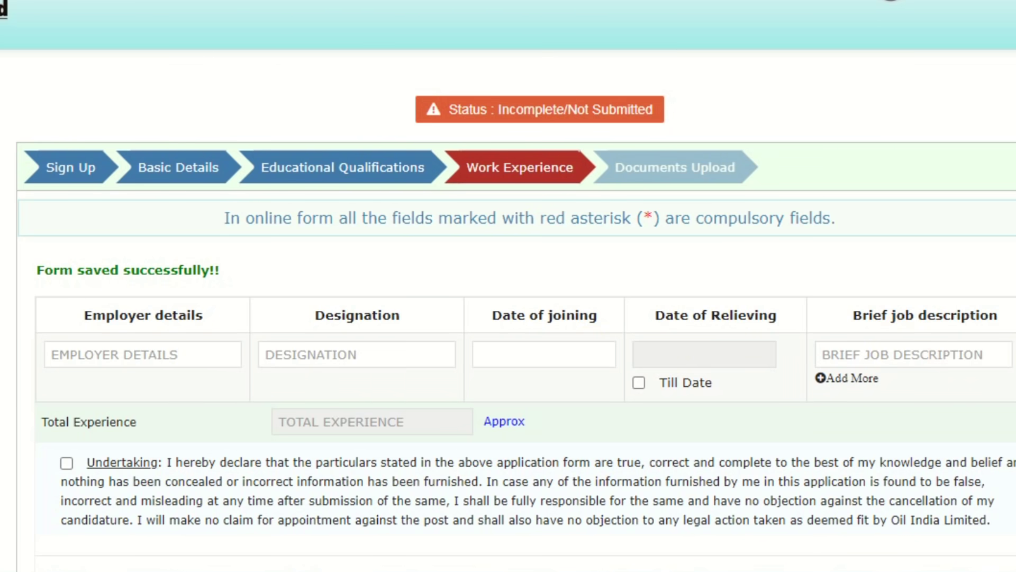
Leave the employment fields blank, accept the undertaking and save Work Experience to continue to Documents Upload.
{"action": "scroll", "coordinate": [516, 312], "scroll_direction": "down", "scroll_amount": 2}
{"action": "scroll", "coordinate": [388, 348], "scroll_direction": "down", "scroll_amount": 4}
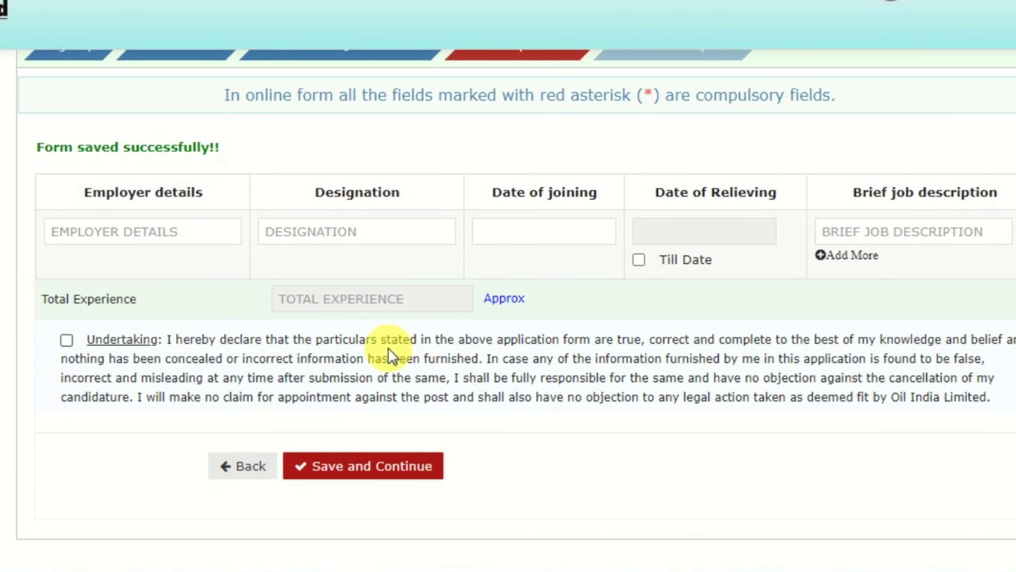
{"action": "left_click", "coordinate": [67, 339]}
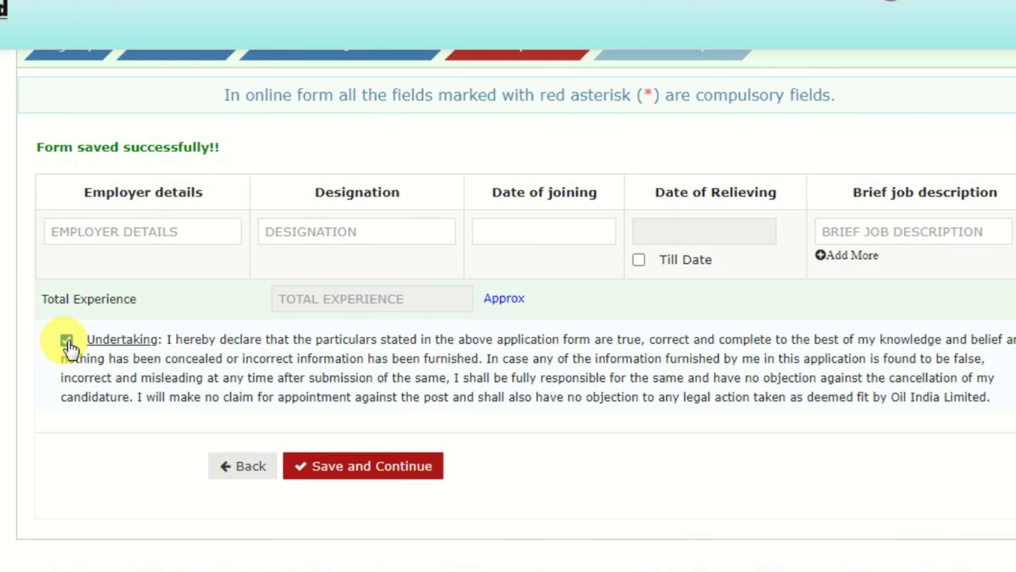
{"action": "left_click", "coordinate": [330, 456]}
Upload the applicant's grey-shirt portrait JPG as the Photo in Documents Upload.
{"action": "scroll", "coordinate": [557, 386], "scroll_direction": "up", "scroll_amount": 5}
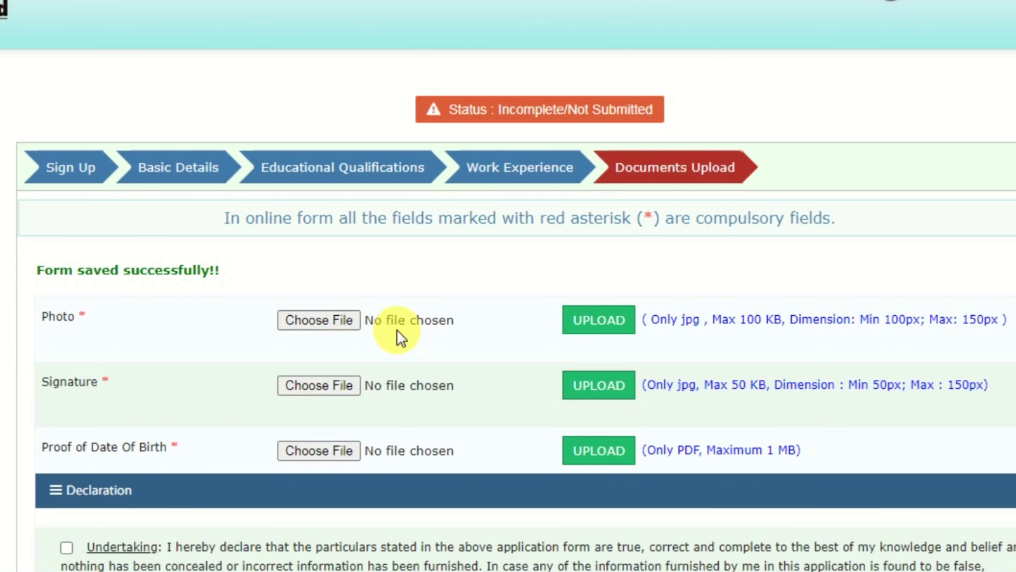
{"action": "left_click", "coordinate": [353, 326]}
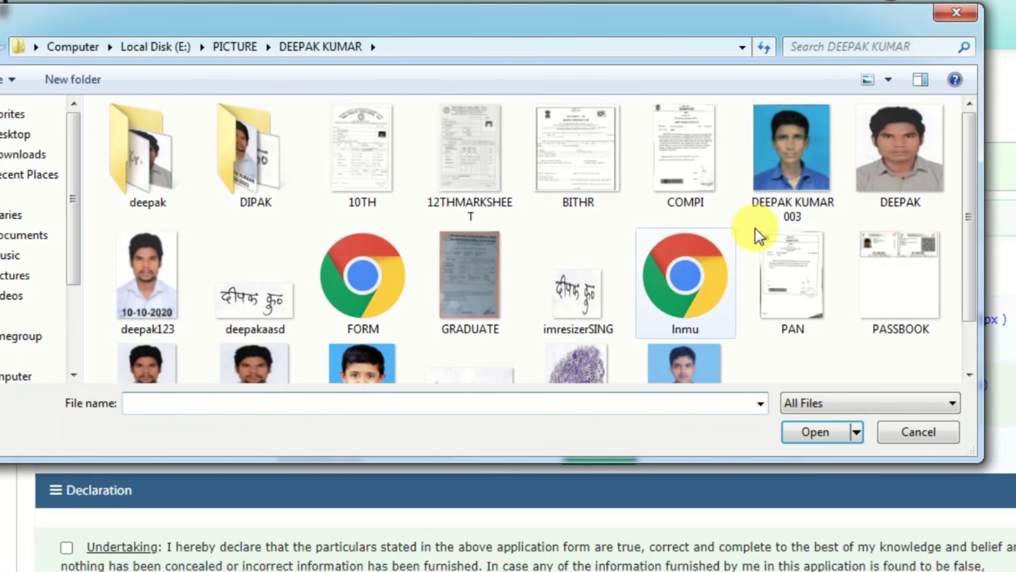
{"action": "left_click", "coordinate": [872, 186]}
{"action": "left_click", "coordinate": [826, 430]}
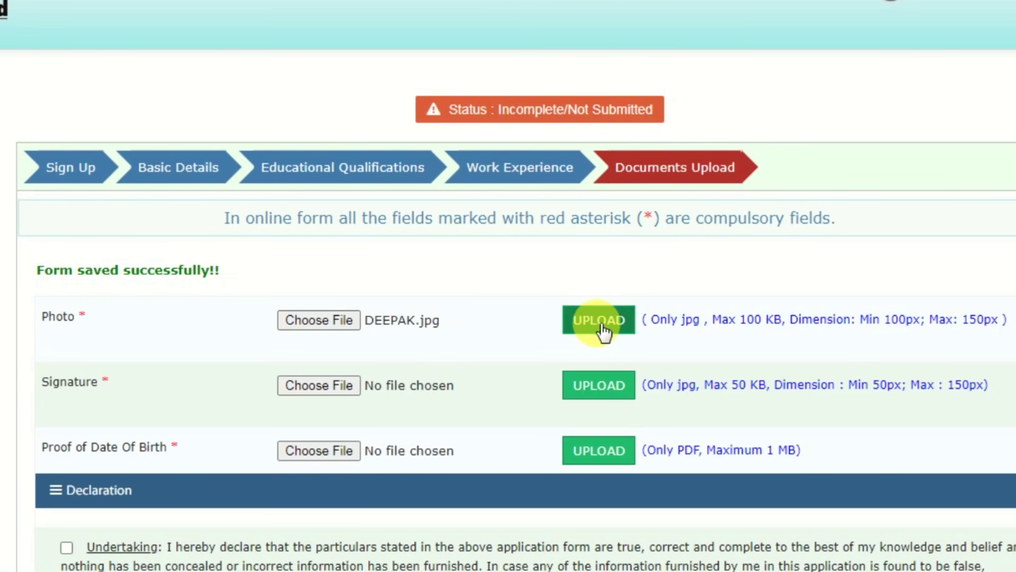
{"action": "left_click", "coordinate": [595, 320]}
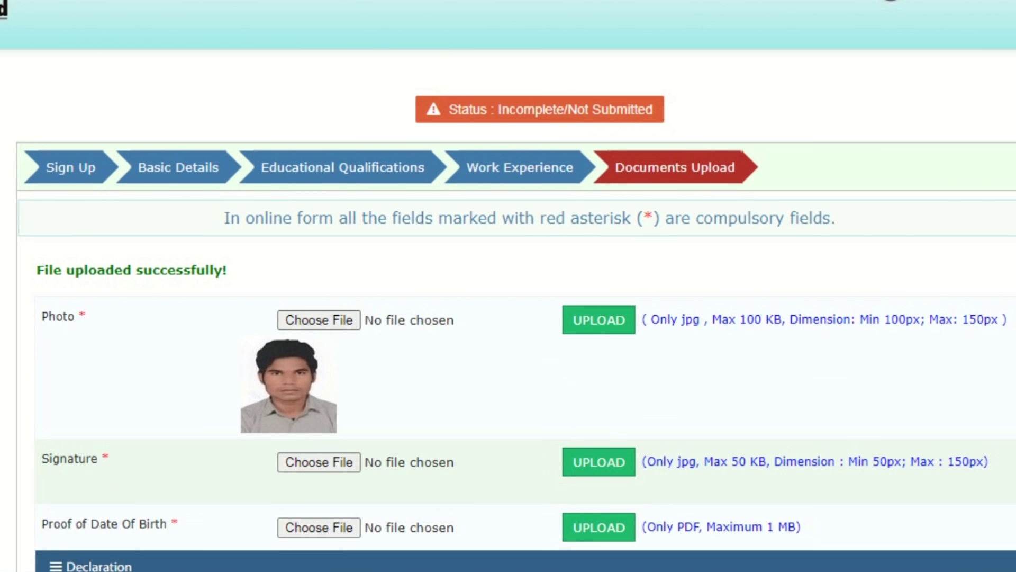
Upload imresizerSING.jpg as the applicant's Signature.
{"action": "scroll", "coordinate": [516, 328], "scroll_direction": "down", "scroll_amount": 2}
{"action": "left_click", "coordinate": [977, 196]}
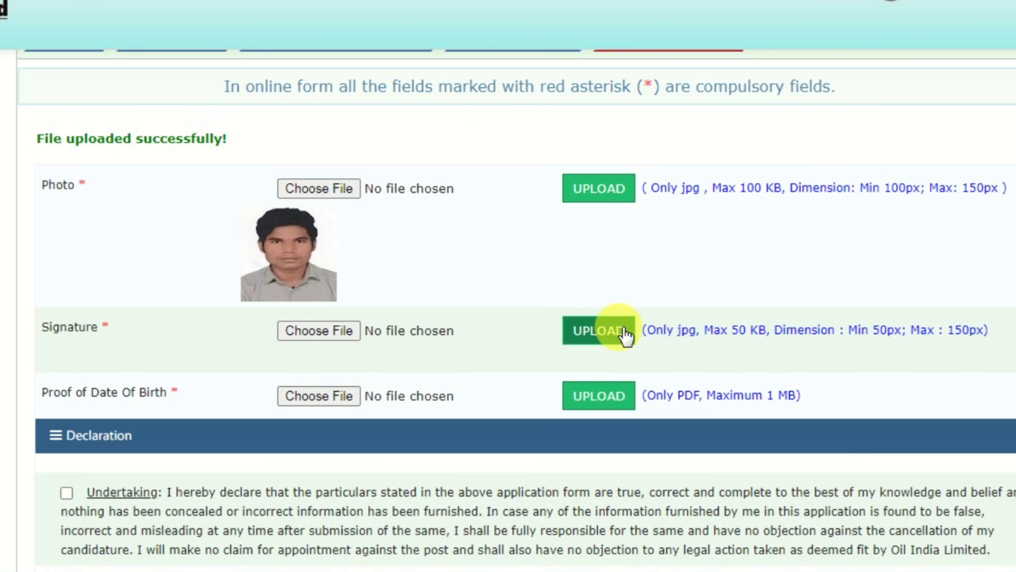
{"action": "left_click", "coordinate": [296, 332]}
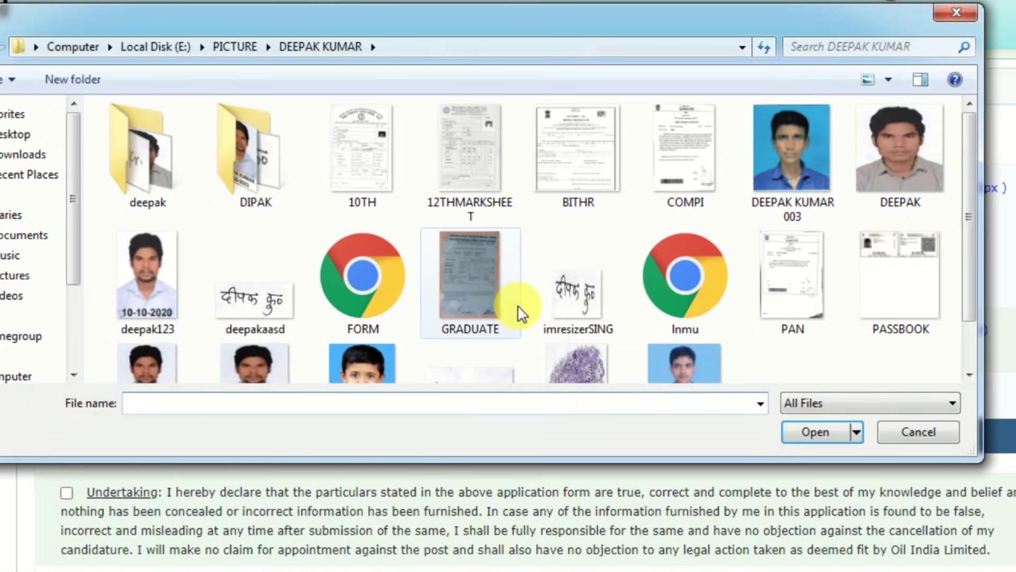
{"action": "left_click", "coordinate": [578, 305]}
{"action": "left_click", "coordinate": [809, 429]}
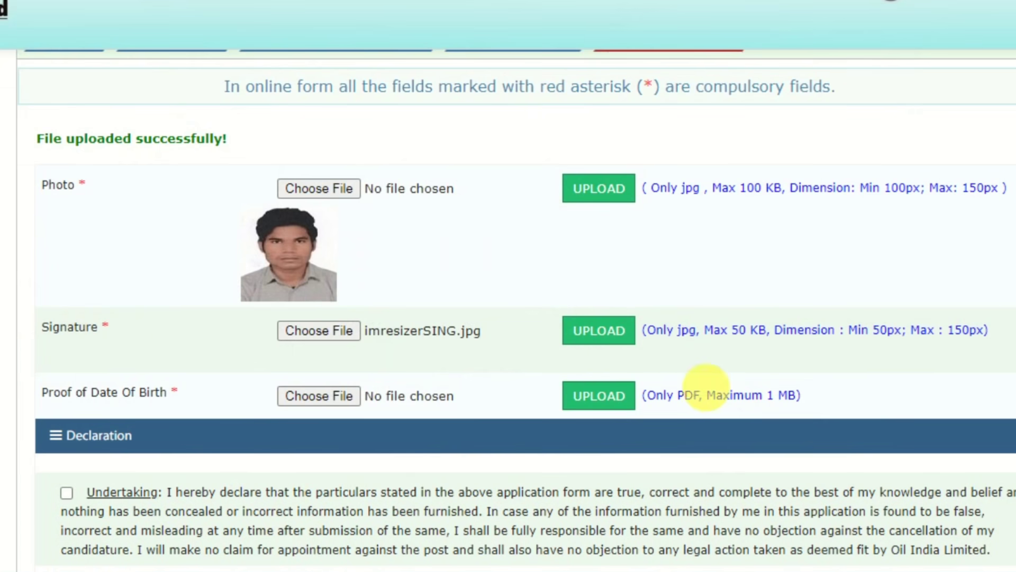
{"action": "left_click", "coordinate": [600, 331]}
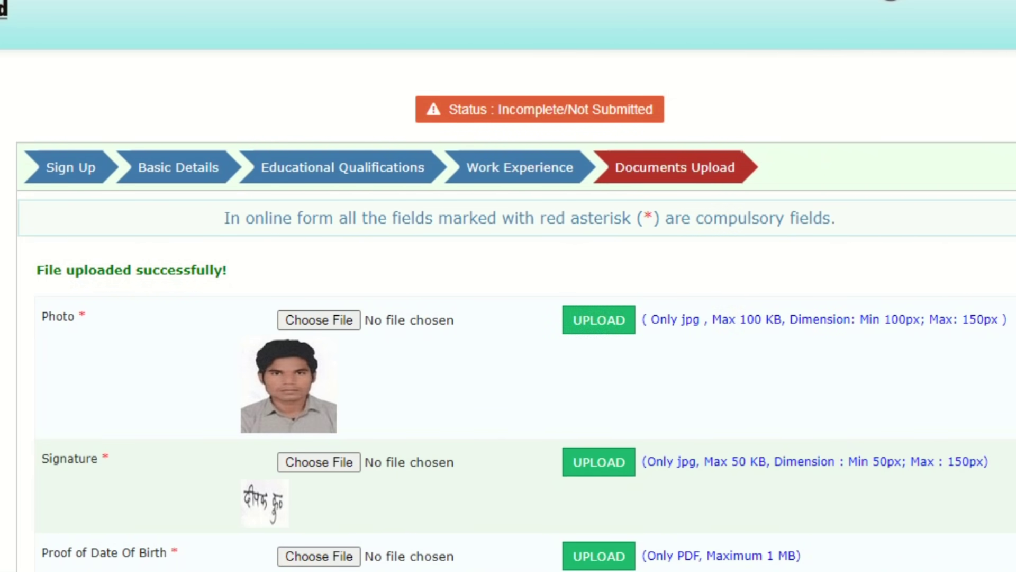
Upload the Inmu file as the Proof of Date Of Birth.
{"action": "scroll", "coordinate": [595, 341], "scroll_direction": "down", "scroll_amount": 4}
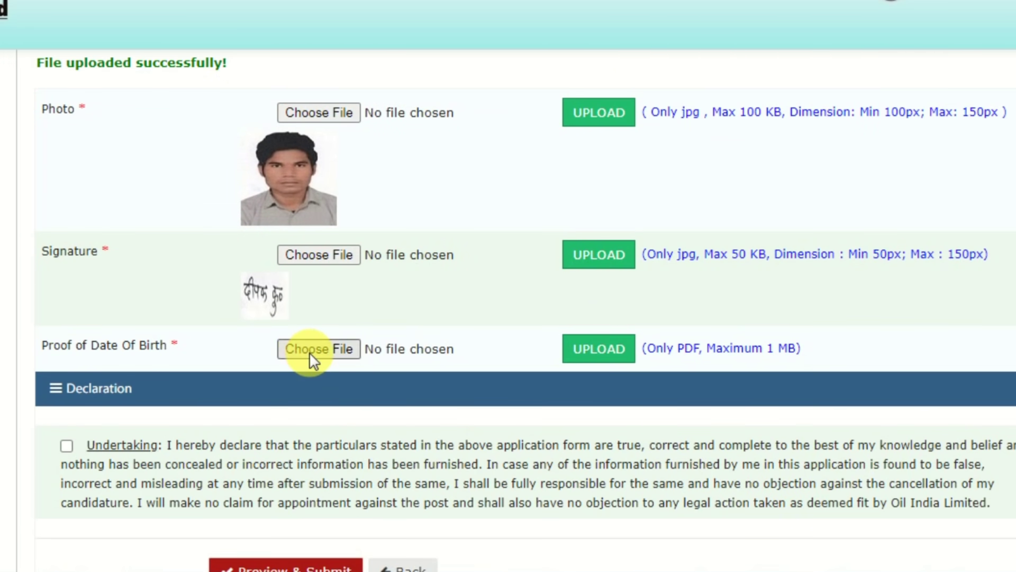
{"action": "left_click", "coordinate": [310, 352]}
{"action": "left_click", "coordinate": [681, 333]}
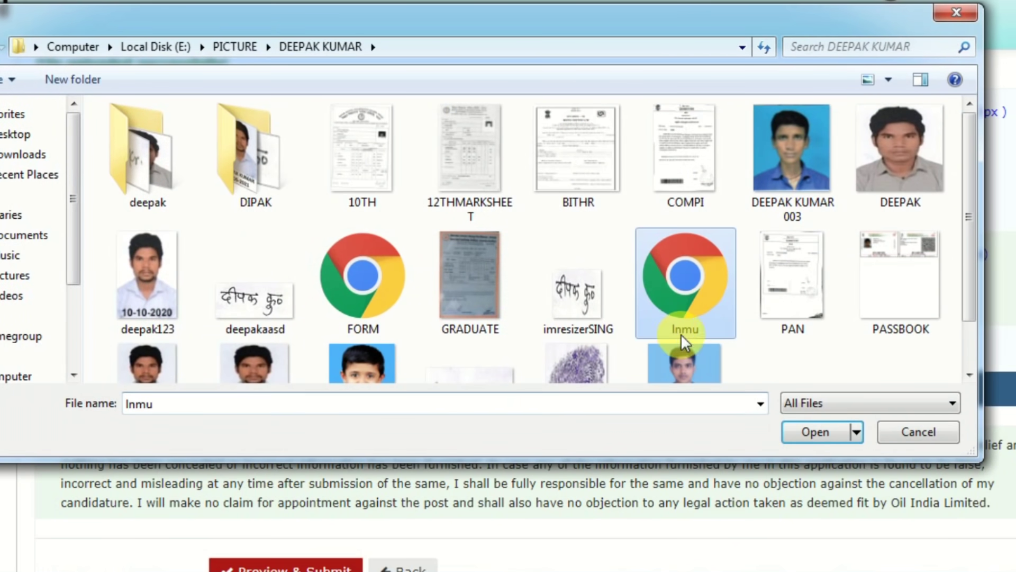
{"action": "left_click", "coordinate": [819, 431]}
{"action": "left_click", "coordinate": [609, 352]}
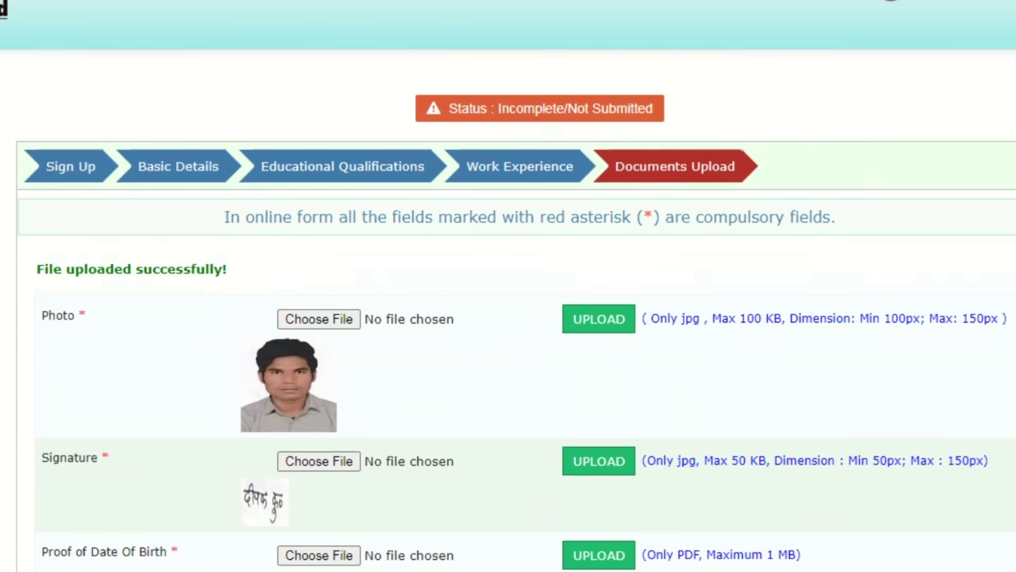
Accept the undertaking in the Declaration section and open the application preview for submission.
{"action": "scroll", "coordinate": [360, 360], "scroll_direction": "down", "scroll_amount": 3}
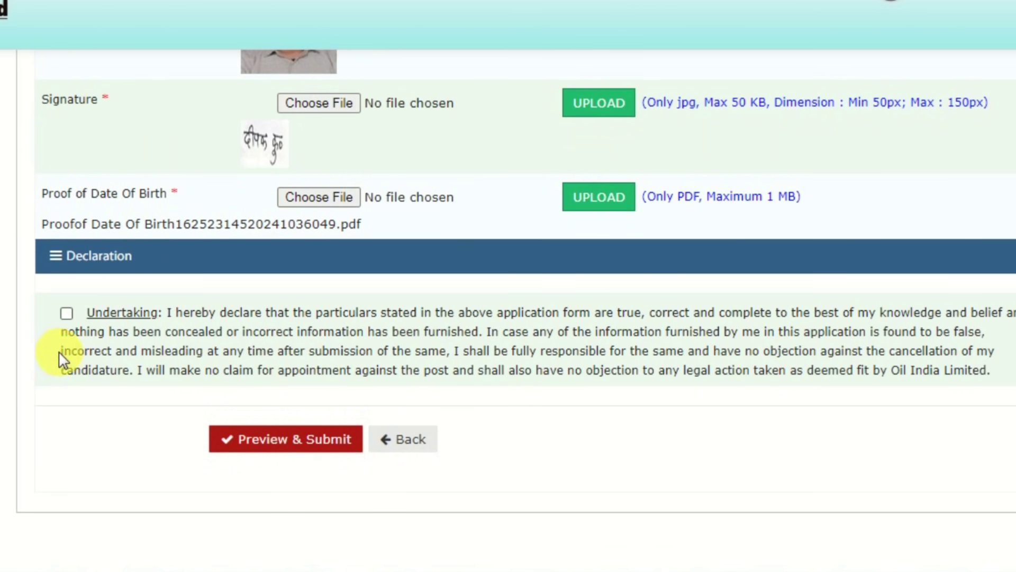
{"action": "left_click", "coordinate": [67, 313]}
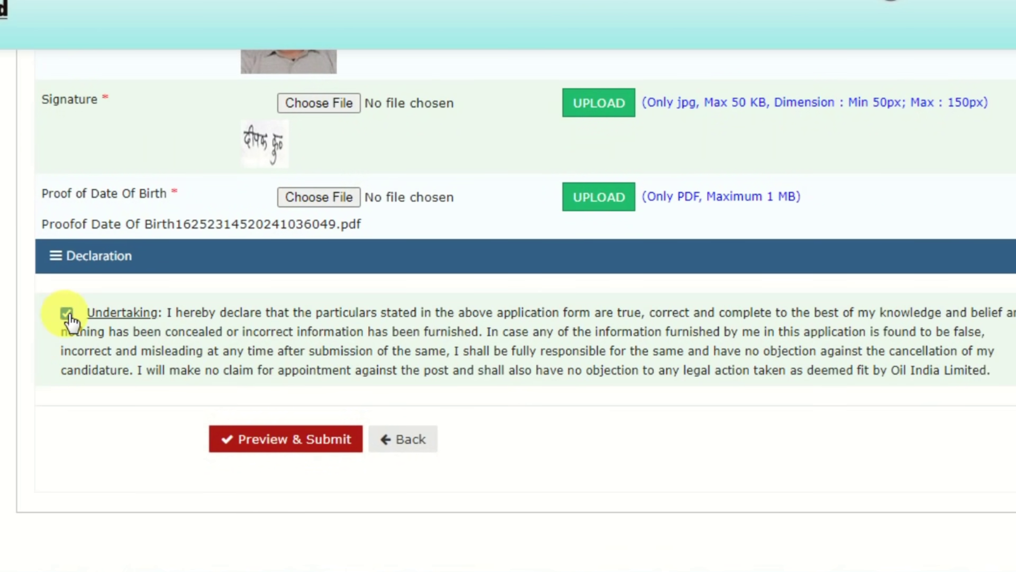
{"action": "left_click", "coordinate": [273, 440]}
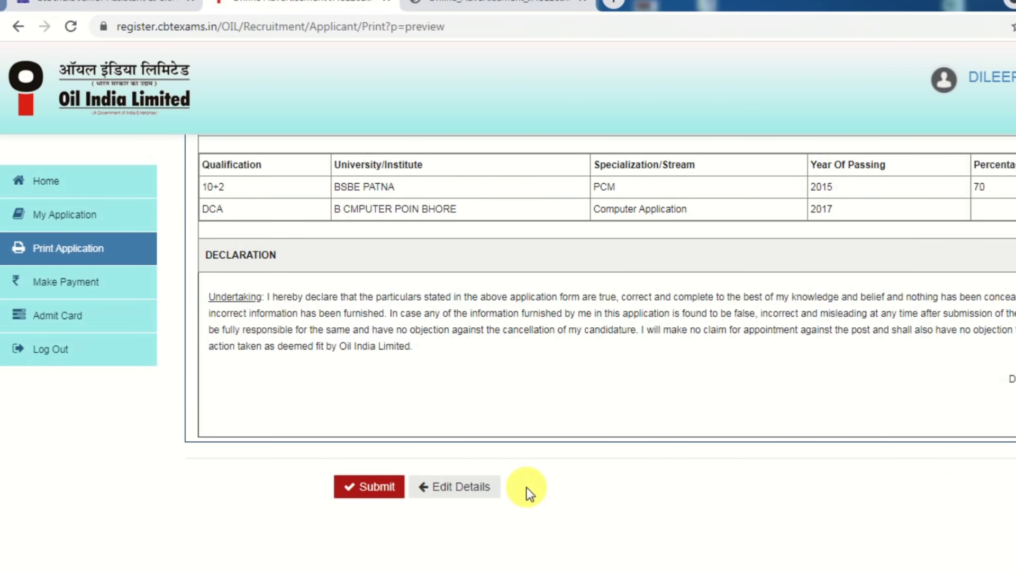
Submit the previewed Junior Assistant application form and accept that it cannot be updated after submission.
{"action": "left_click", "coordinate": [374, 489]}
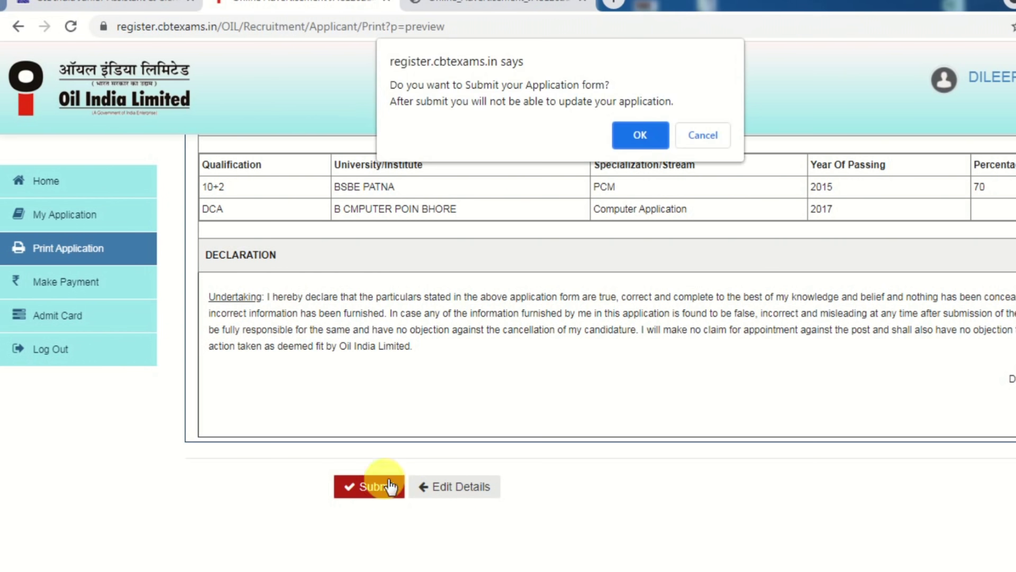
{"action": "left_click", "coordinate": [642, 135]}
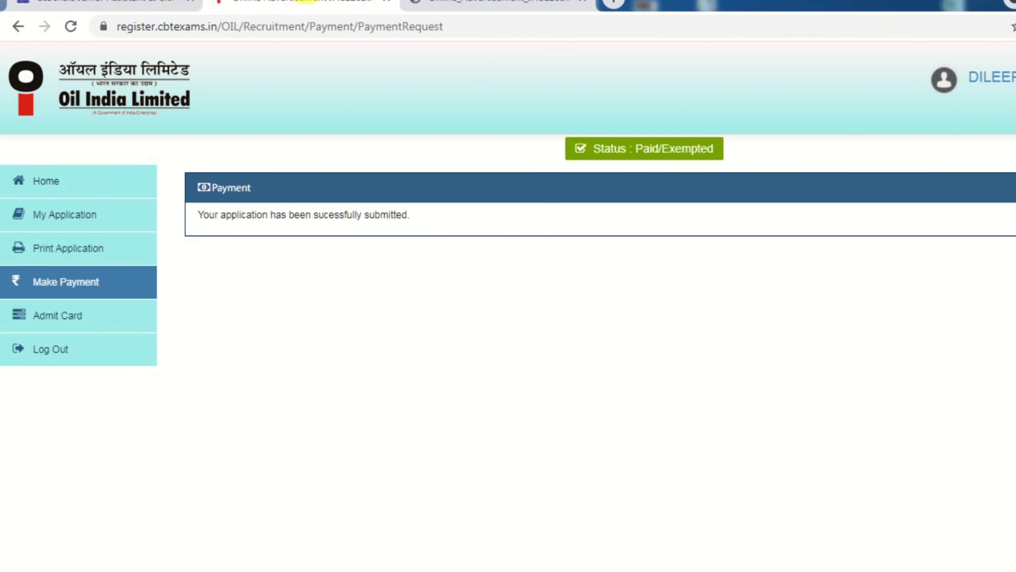
Check the application fees for the UR/OBC and SC/ST/EWS/PH categories on the DS Helping Forever job page.
{"action": "key", "text": "ctrl+shift+Tab"}
{"action": "scroll", "coordinate": [408, 339], "scroll_direction": "up", "scroll_amount": 20}
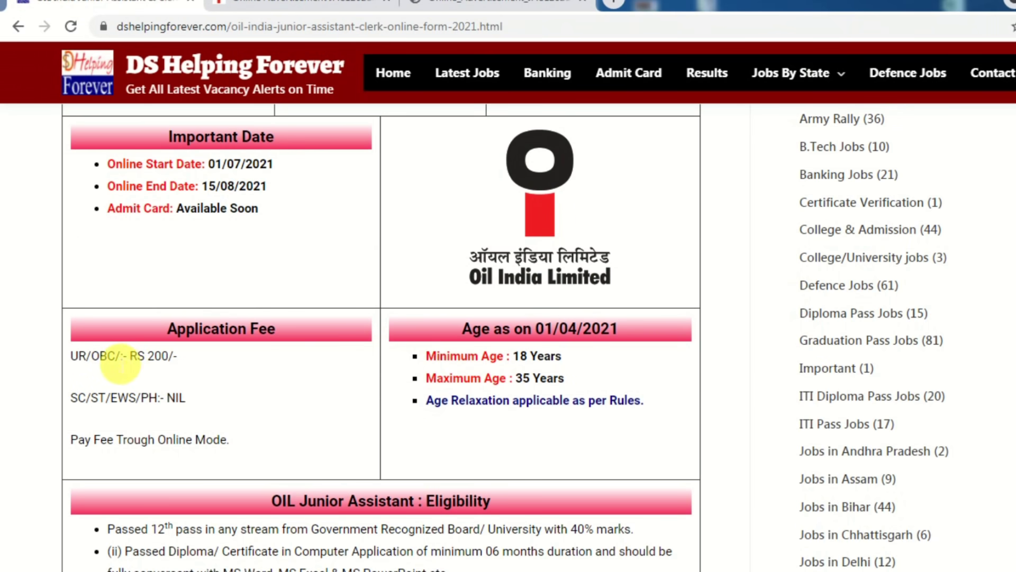
{"action": "left_click_drag", "start_coordinate": [121, 358], "coordinate": [182, 363]}
{"action": "left_click", "coordinate": [146, 397]}
{"action": "left_click_drag", "start_coordinate": [85, 399], "coordinate": [166, 397]}
{"action": "left_click", "coordinate": [166, 397]}
Return to the Oil India recruitment portal, check the payment page, and open the printable application form.
{"action": "left_click", "coordinate": [344, 1]}
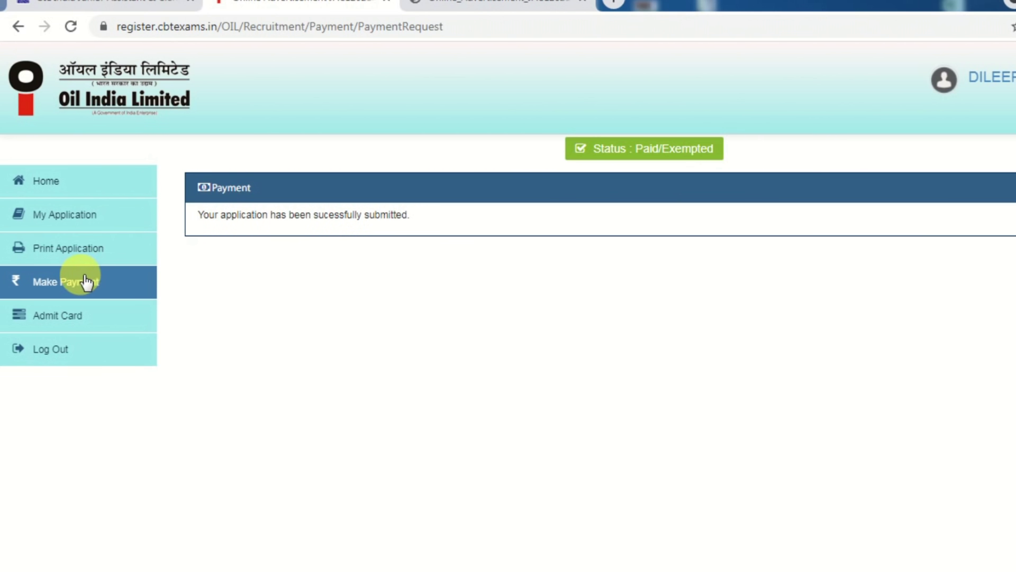
{"action": "left_click", "coordinate": [45, 285]}
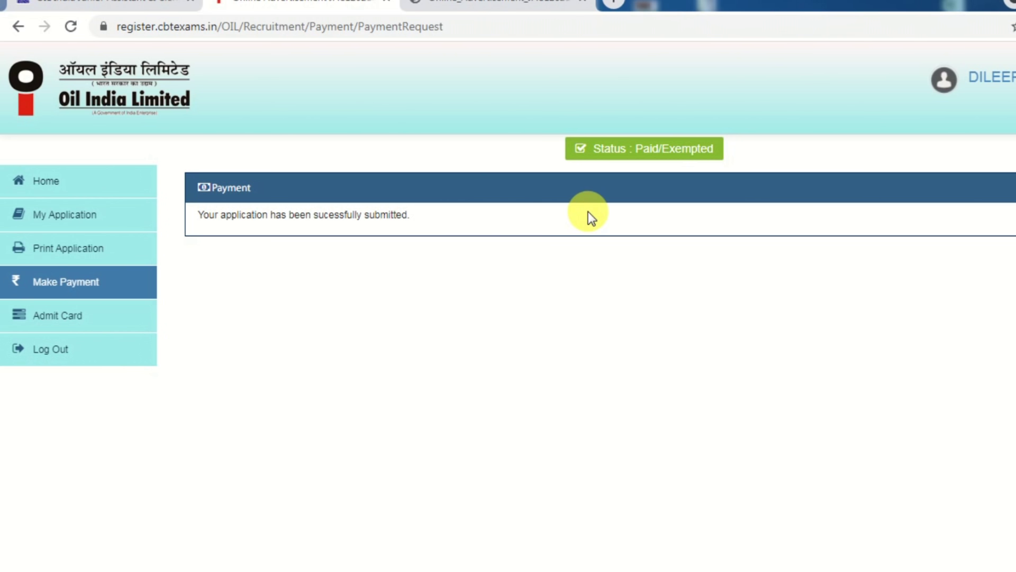
{"action": "left_click", "coordinate": [69, 249]}
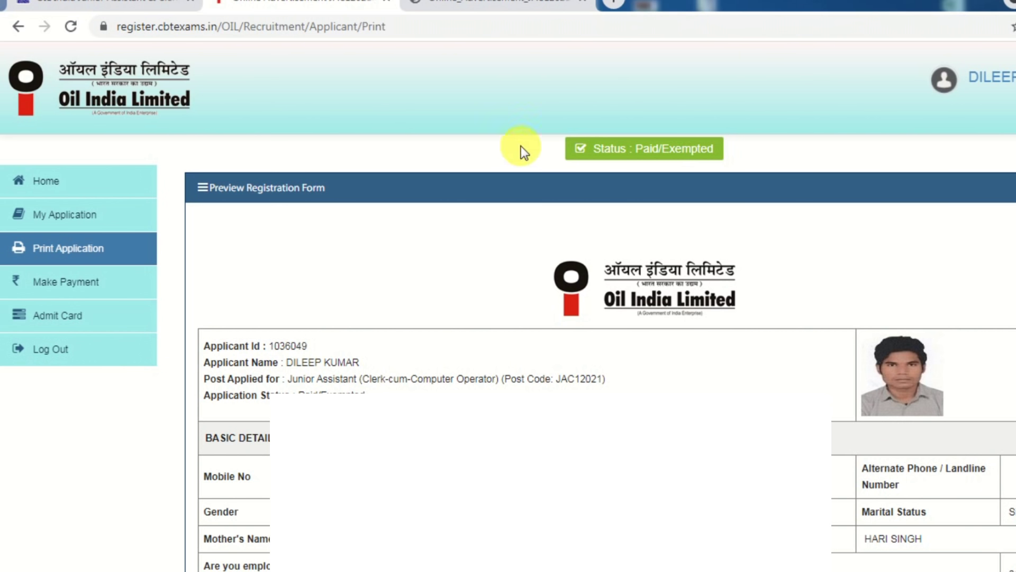
Review the Online_Advertisement_JAC12021.pdf notification from the document verification section back to the age-limit table on page 1.
{"action": "left_click", "coordinate": [487, 5]}
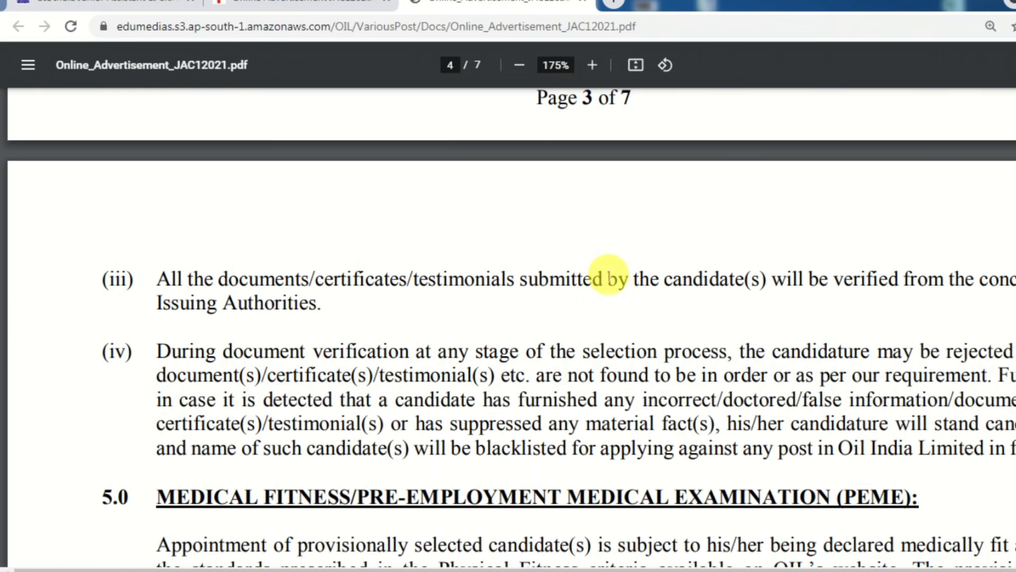
{"action": "scroll", "coordinate": [609, 275], "scroll_direction": "up", "scroll_amount": 20}
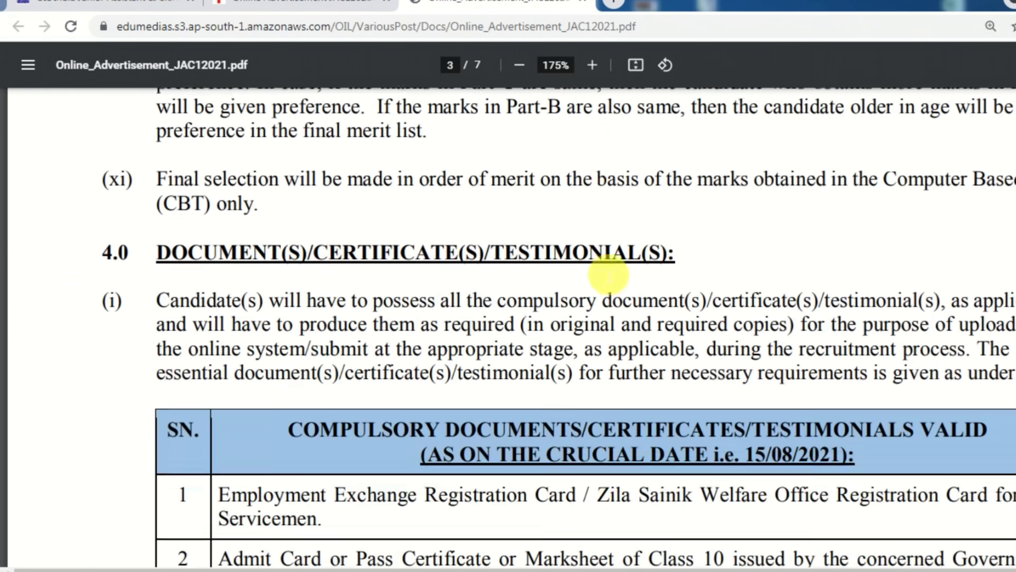
{"action": "scroll", "coordinate": [609, 276], "scroll_direction": "up", "scroll_amount": 20}
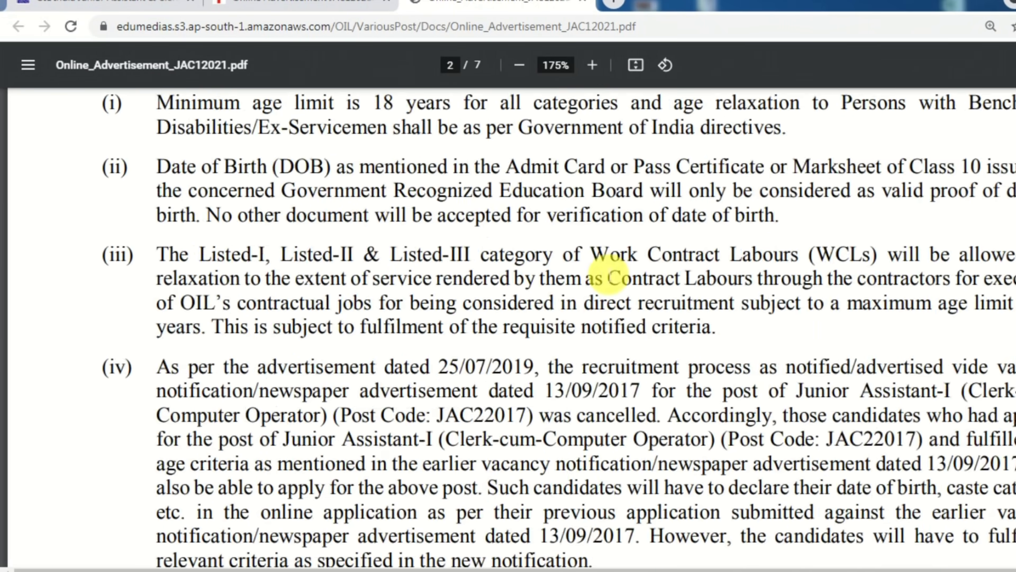
{"action": "scroll", "coordinate": [609, 272], "scroll_direction": "up", "scroll_amount": 12}
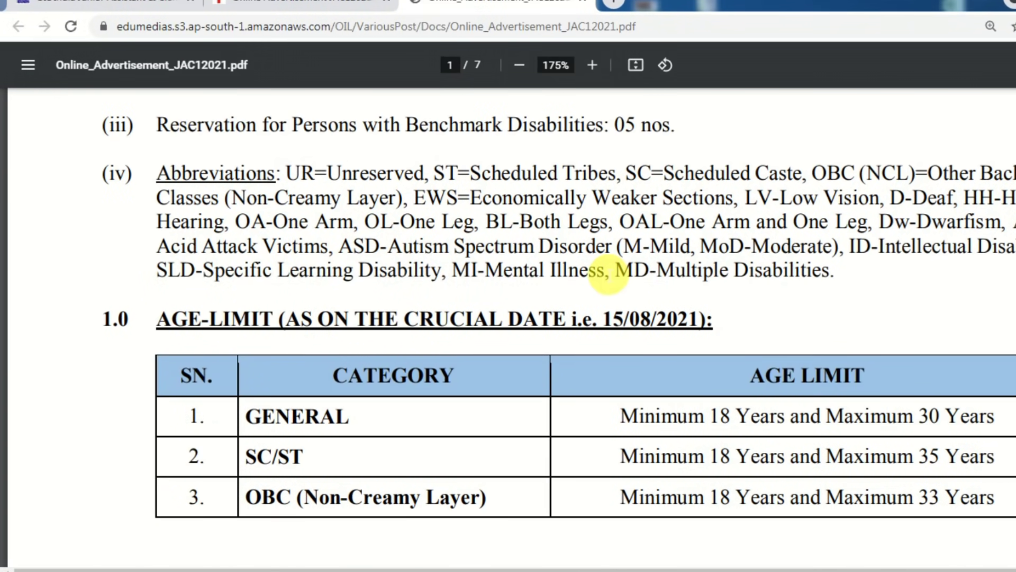